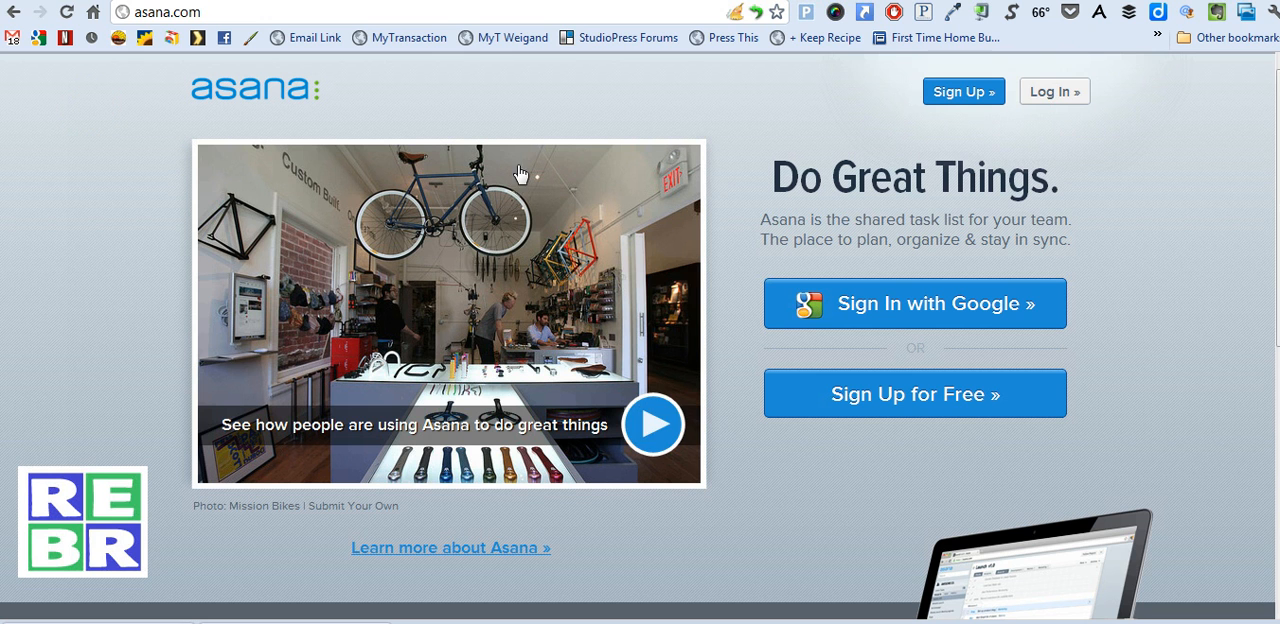
# Sign in to Asana with the Google account, entering the account's e-mail username and password
pyautogui.click(895, 305)
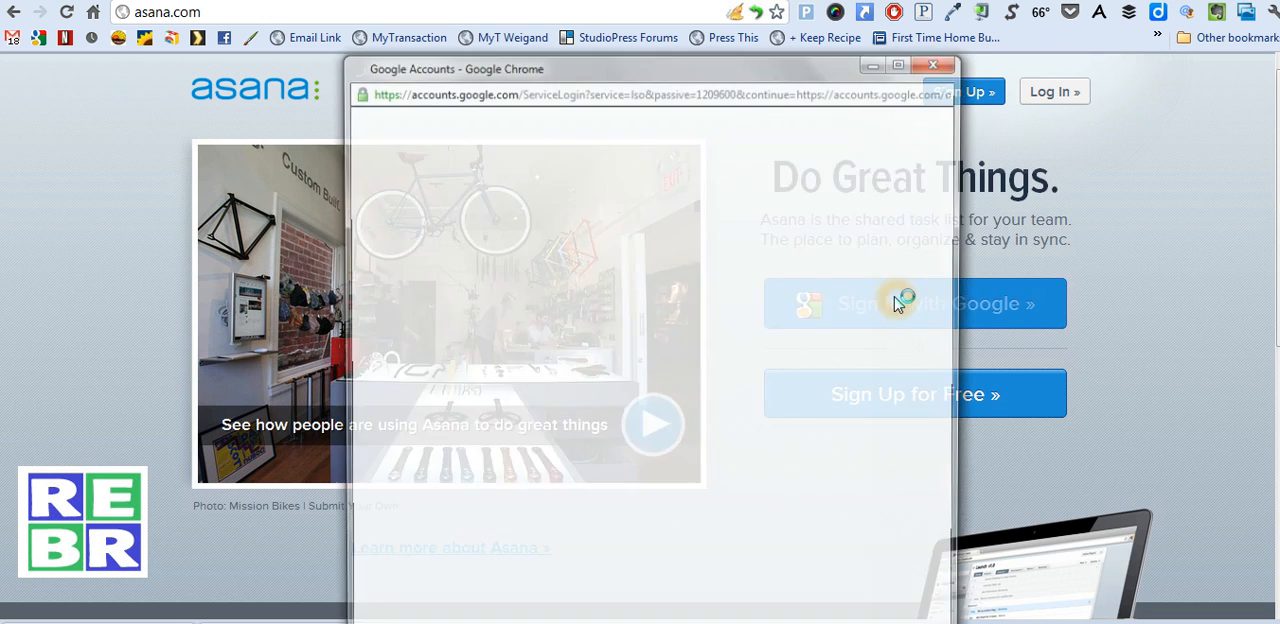
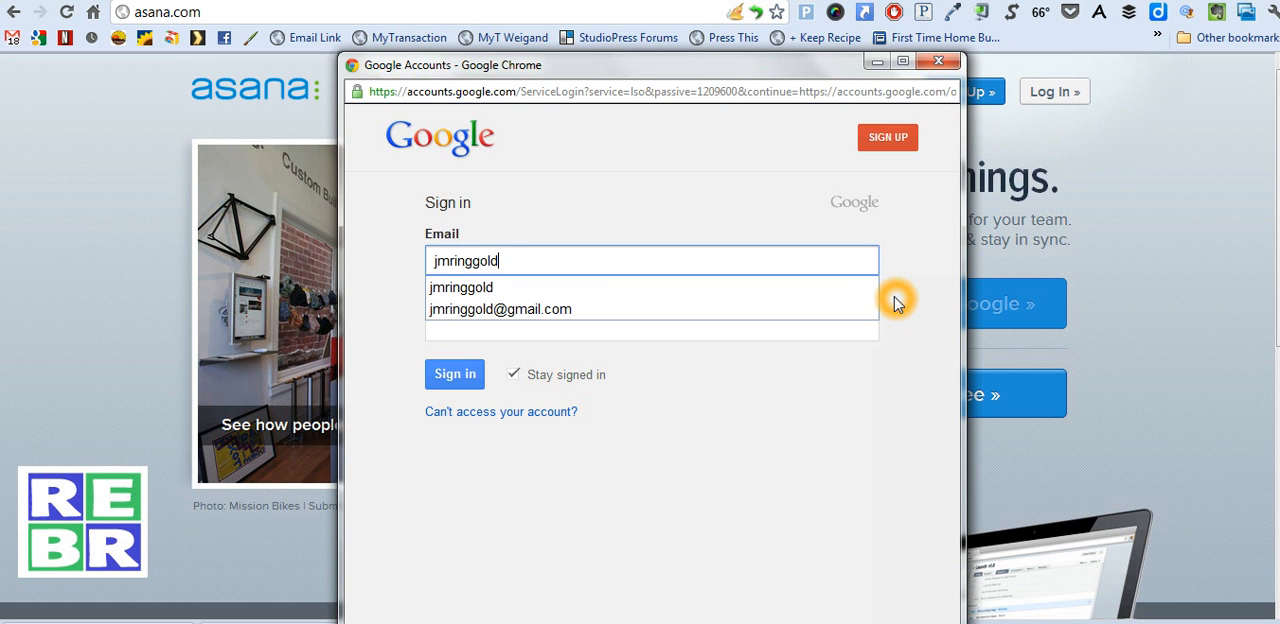
pyautogui.click(741, 333)
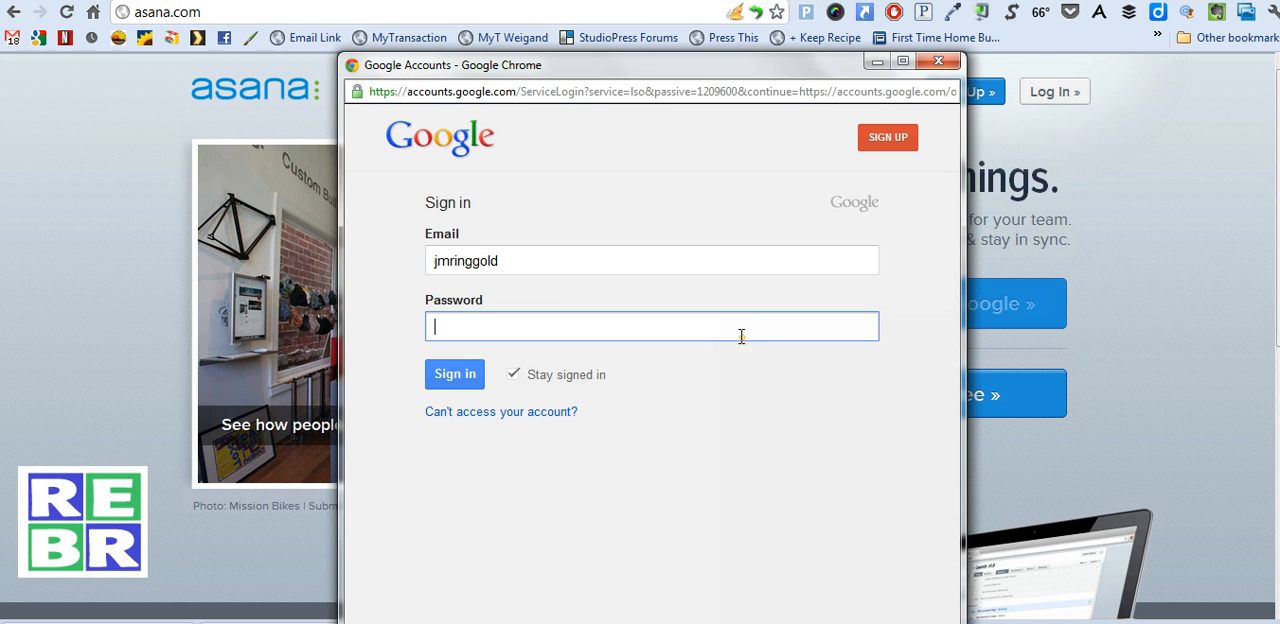
pyautogui.moveTo(788, 68); pyautogui.dragTo(637, 56)
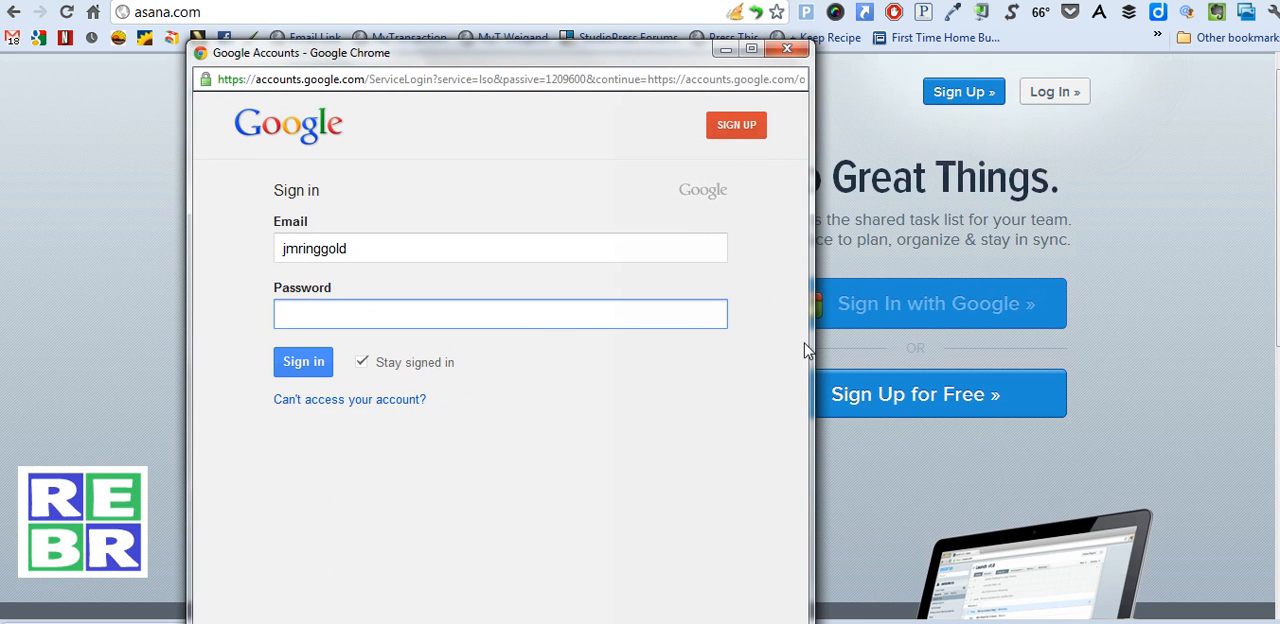
pyautogui.click(529, 316)
pyautogui.write('••••')
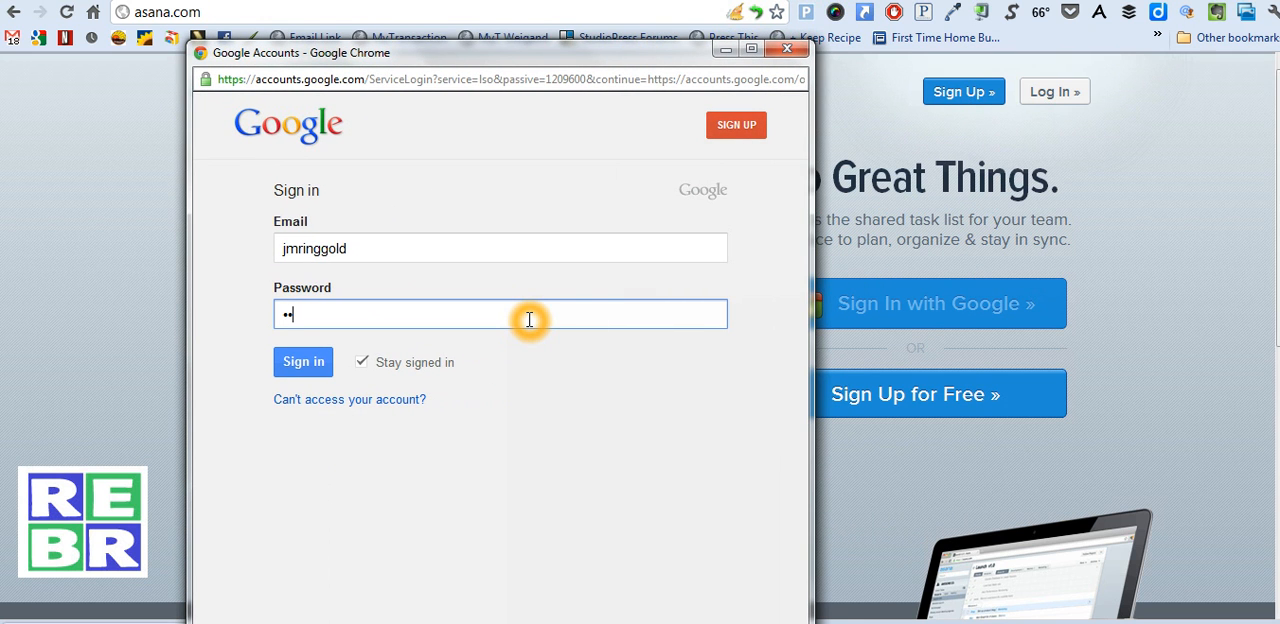
pyautogui.write('••••')
pyautogui.press('Return')
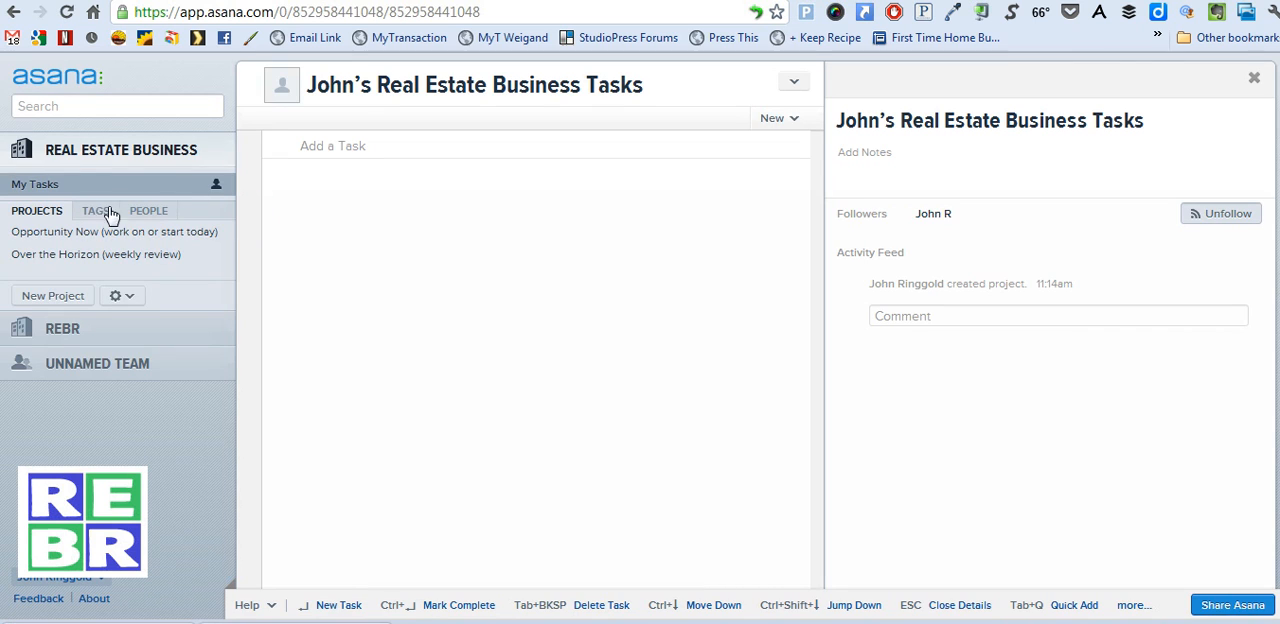
# Create a project named "Critical Now (today)" in the Real Estate Business workspace and place it first in the project list
pyautogui.click(68, 297)
pyautogui.click(69, 300)
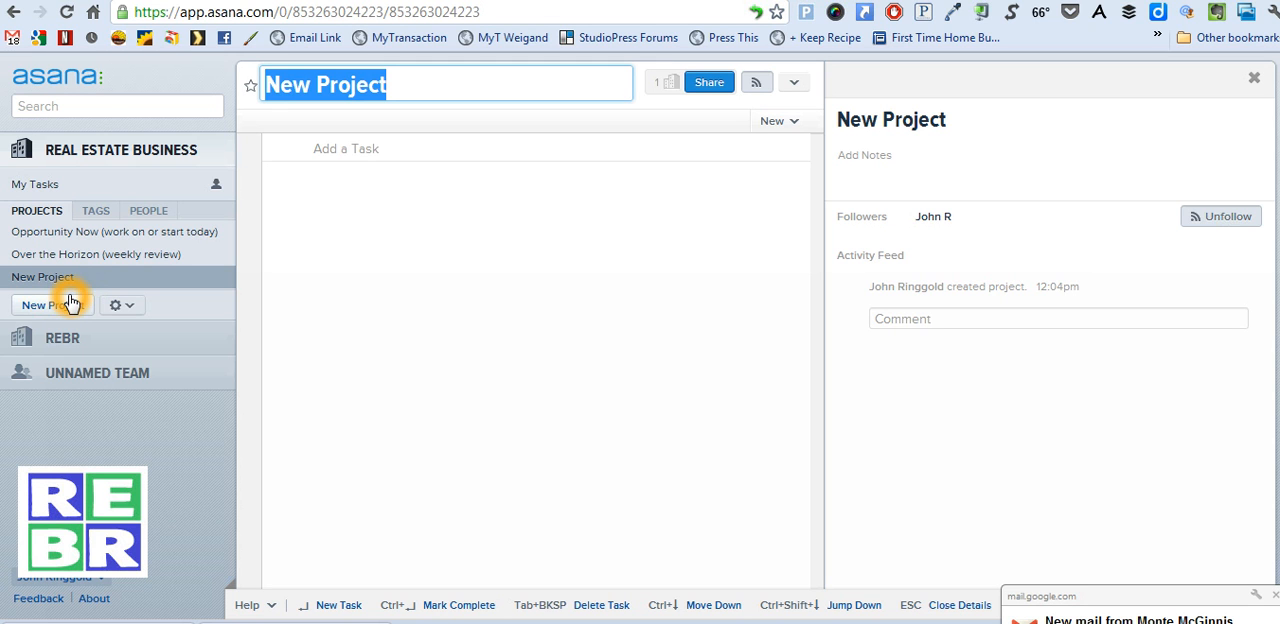
pyautogui.write('Cri')
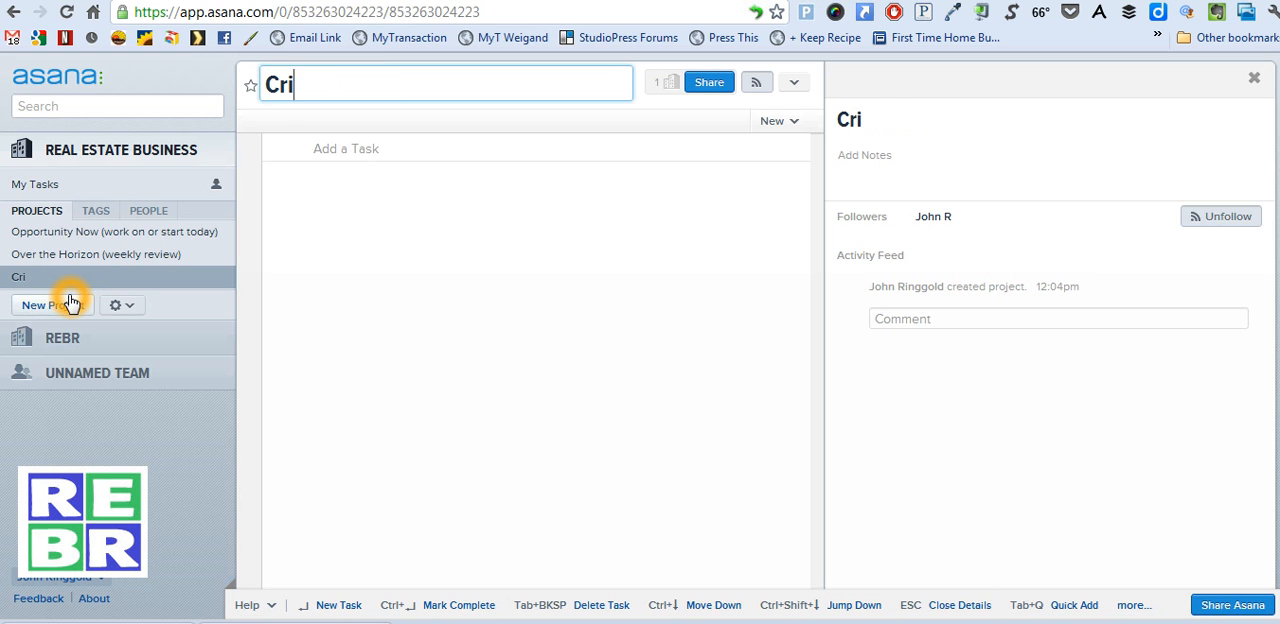
pyautogui.write('tical Ne')
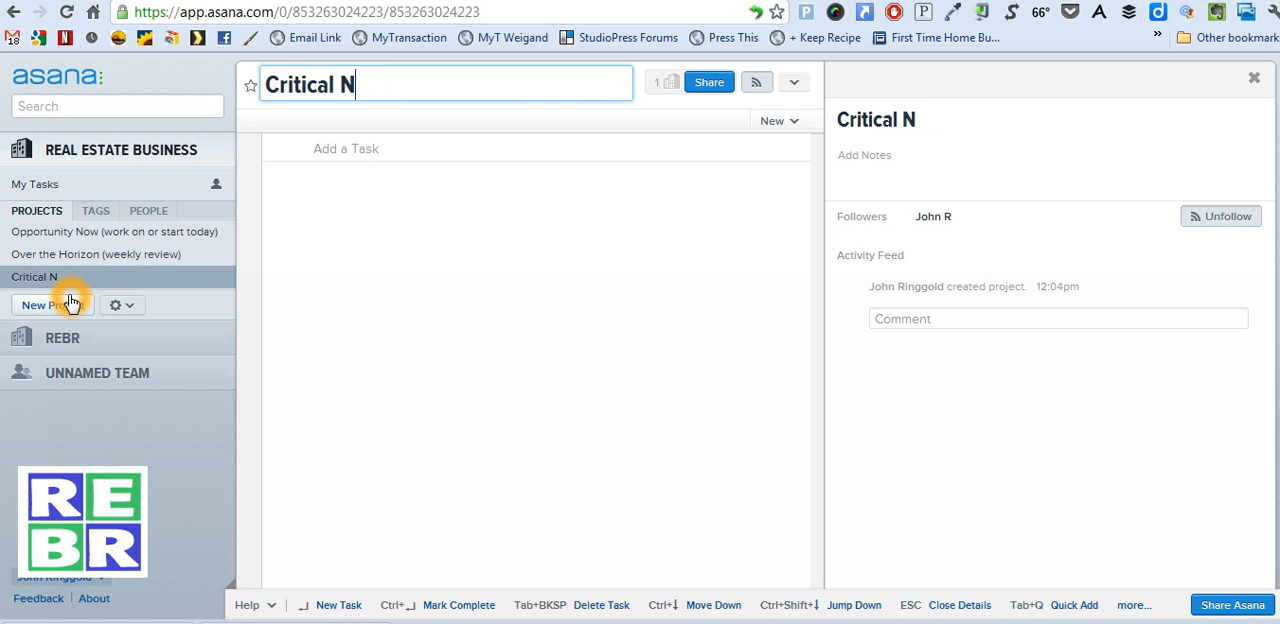
pyautogui.press('BackSpace')
pyautogui.write('ow (today)')
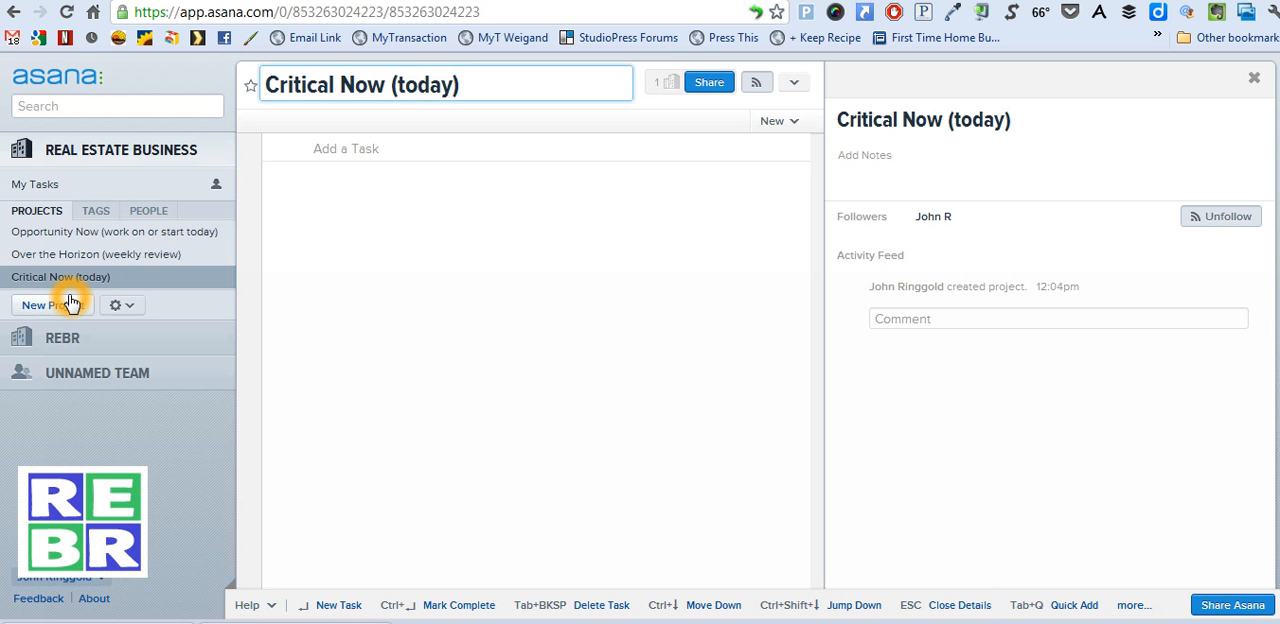
pyautogui.press('Return')
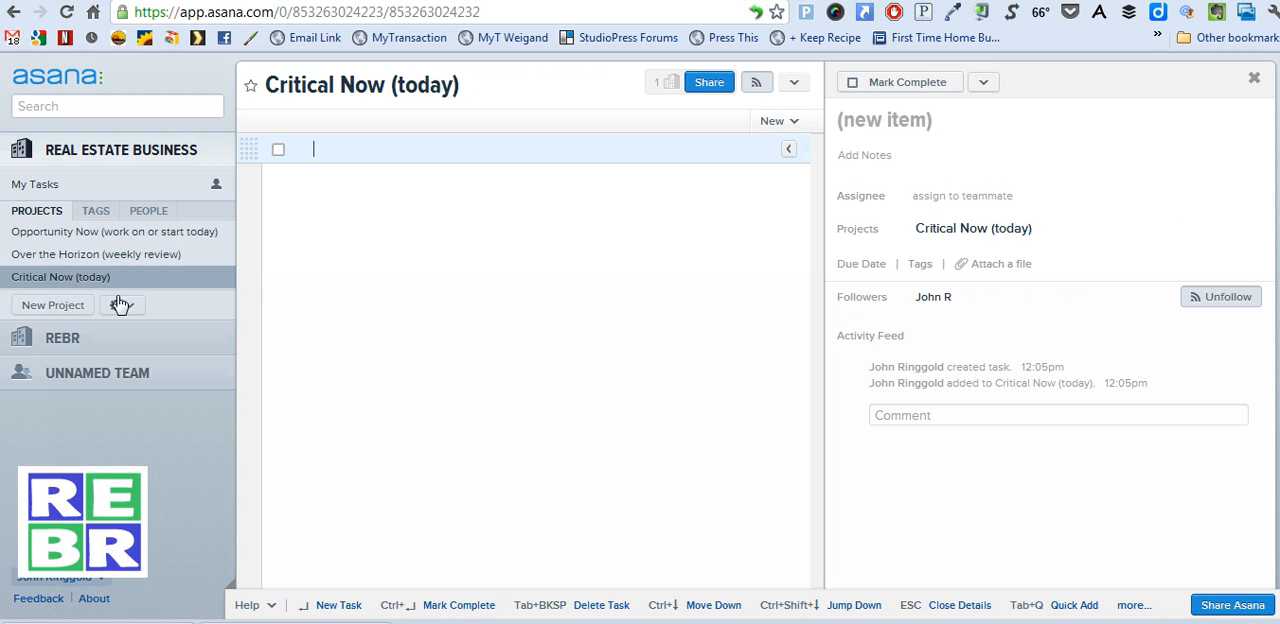
pyautogui.moveTo(122, 272); pyautogui.dragTo(112, 226)
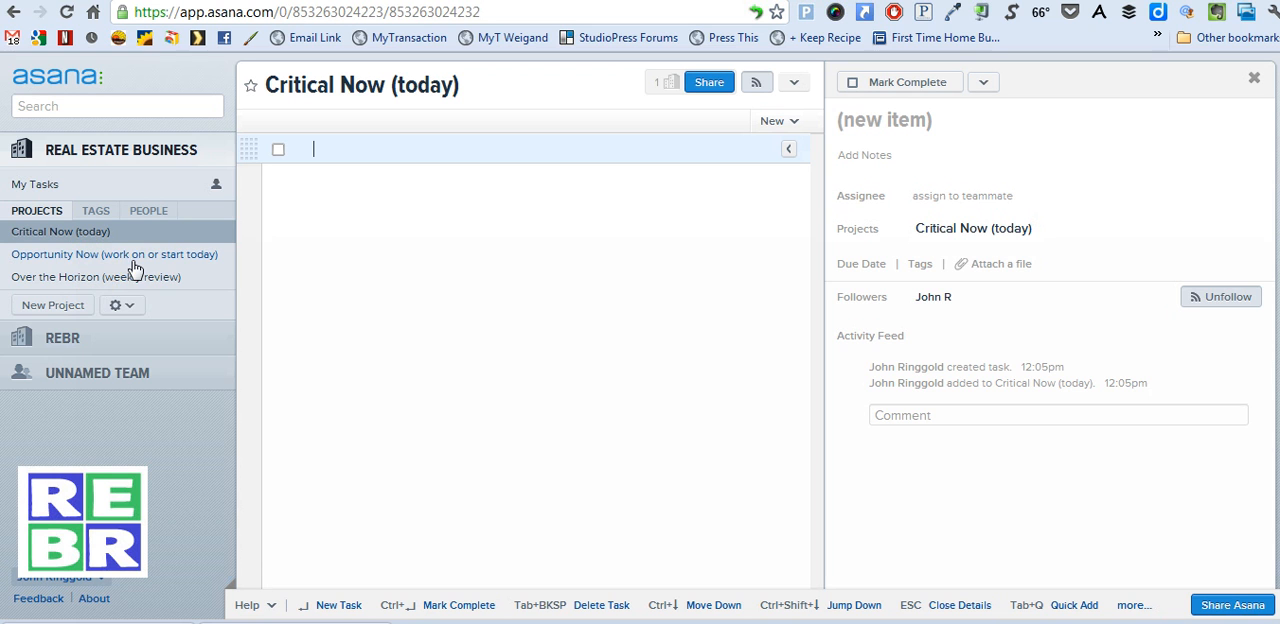
pyautogui.click(359, 348)
# Move the "Create flyer" task from the Opportunity Now project to Critical Now (today)
pyautogui.click(158, 258)
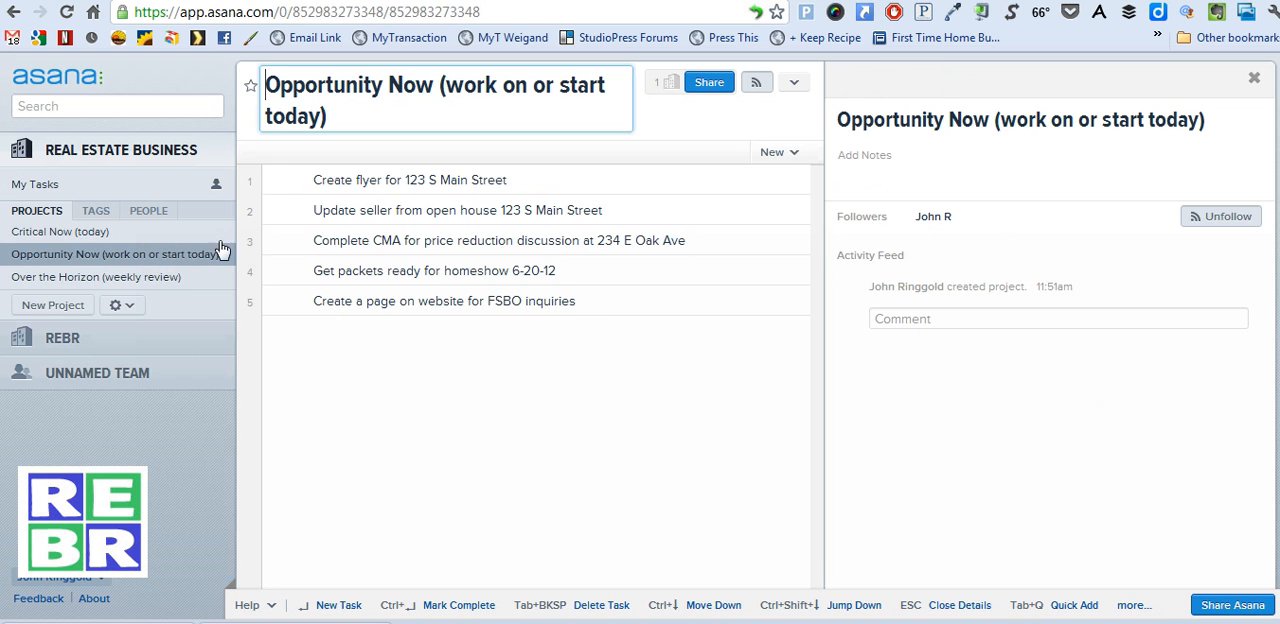
pyautogui.click(486, 309)
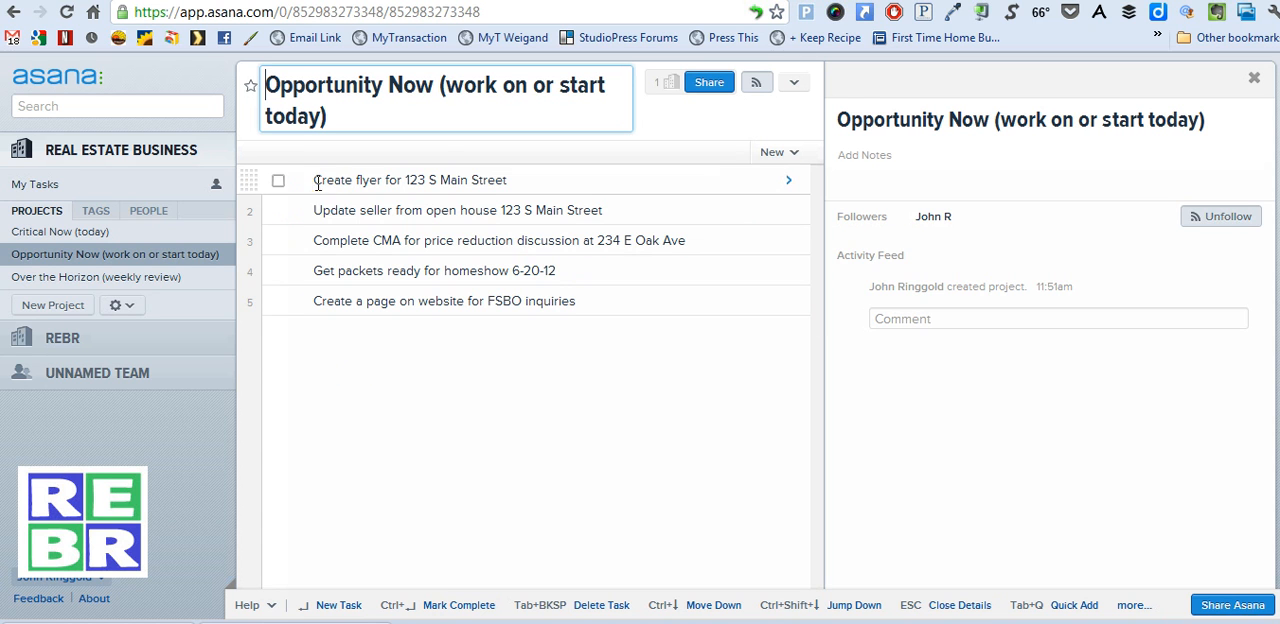
pyautogui.click(251, 180)
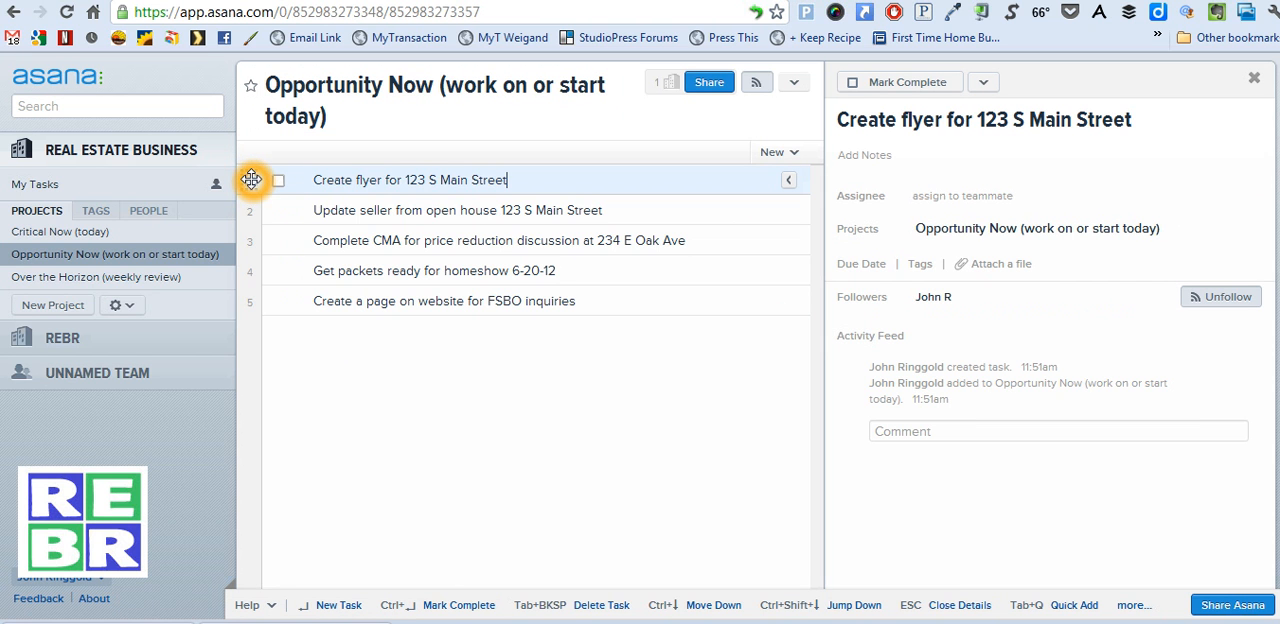
pyautogui.moveTo(200, 214); pyautogui.dragTo(76, 231)
pyautogui.click(372, 381)
pyautogui.click(882, 147)
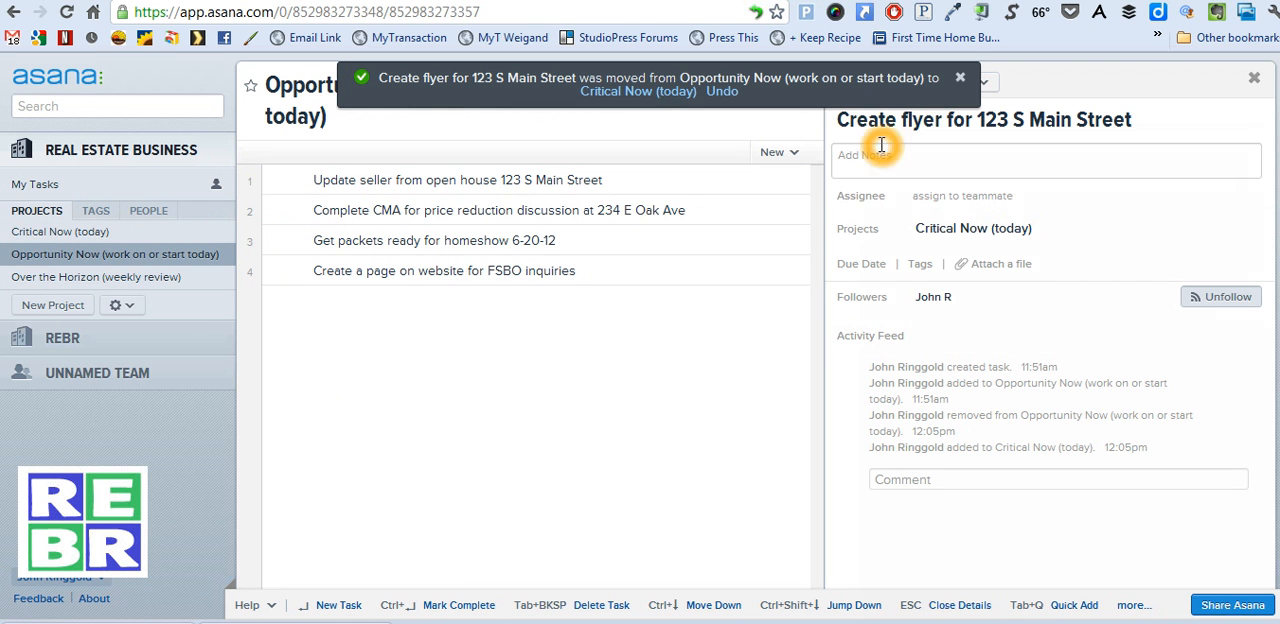
# Move the "Complete CMA for price reduction discussion" task from Opportunity Now to Critical Now (today) and open that project
pyautogui.click(305, 209)
pyautogui.click(280, 213)
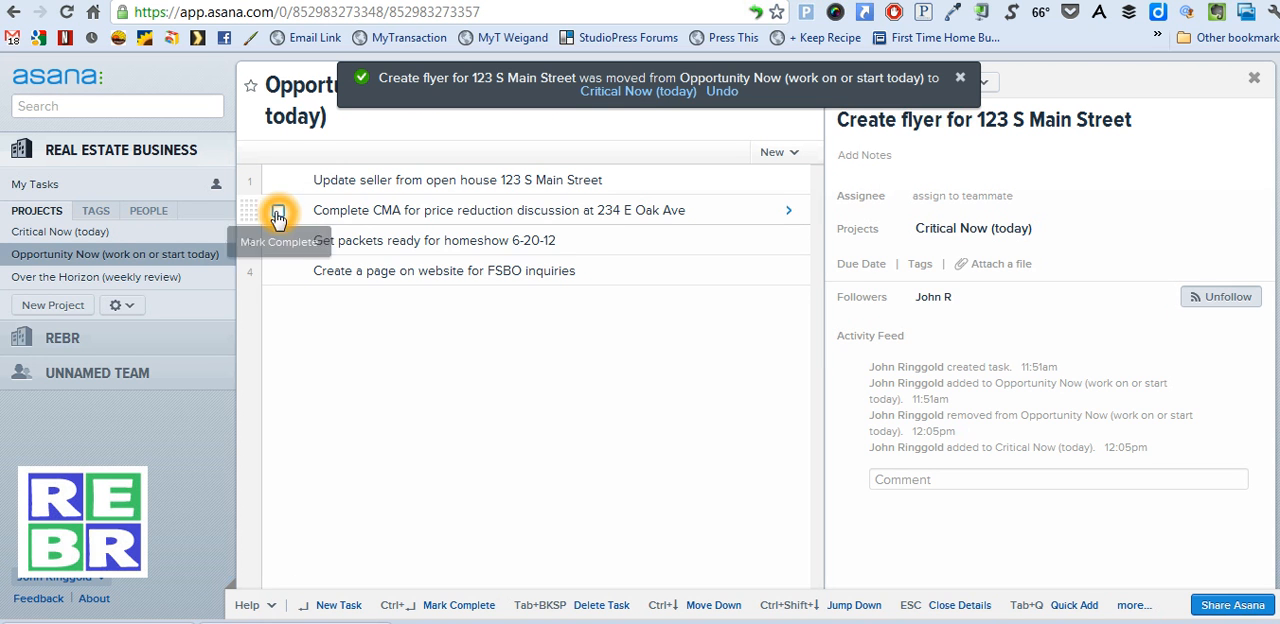
pyautogui.moveTo(253, 208); pyautogui.dragTo(87, 229)
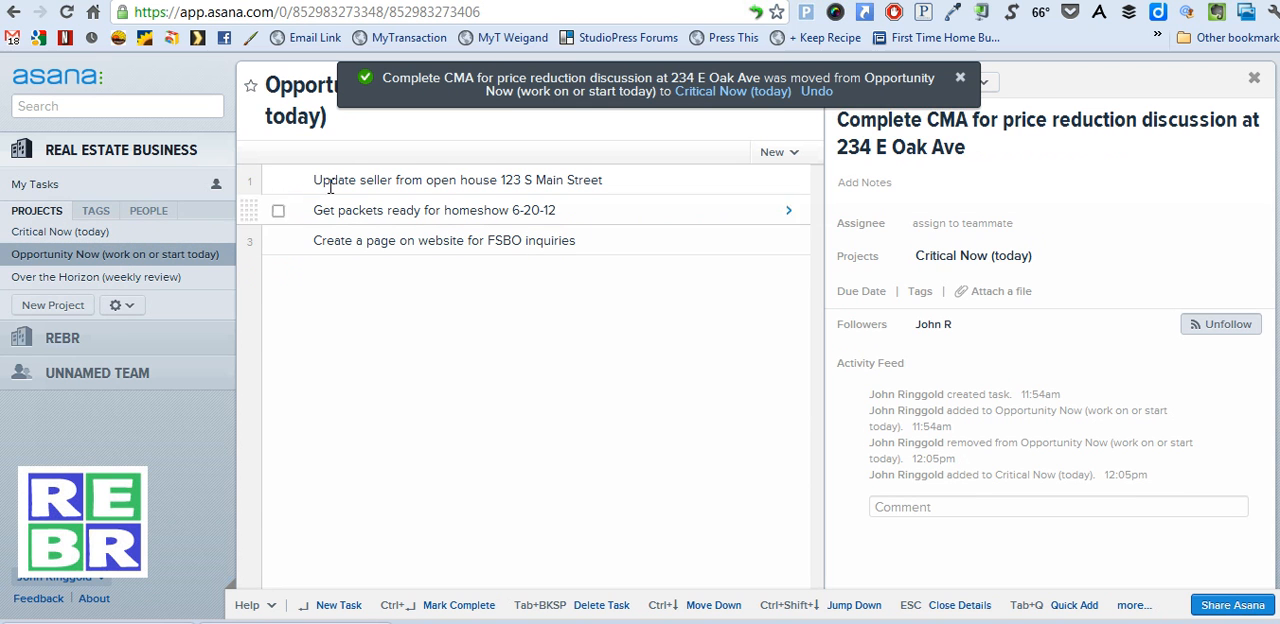
pyautogui.click(957, 80)
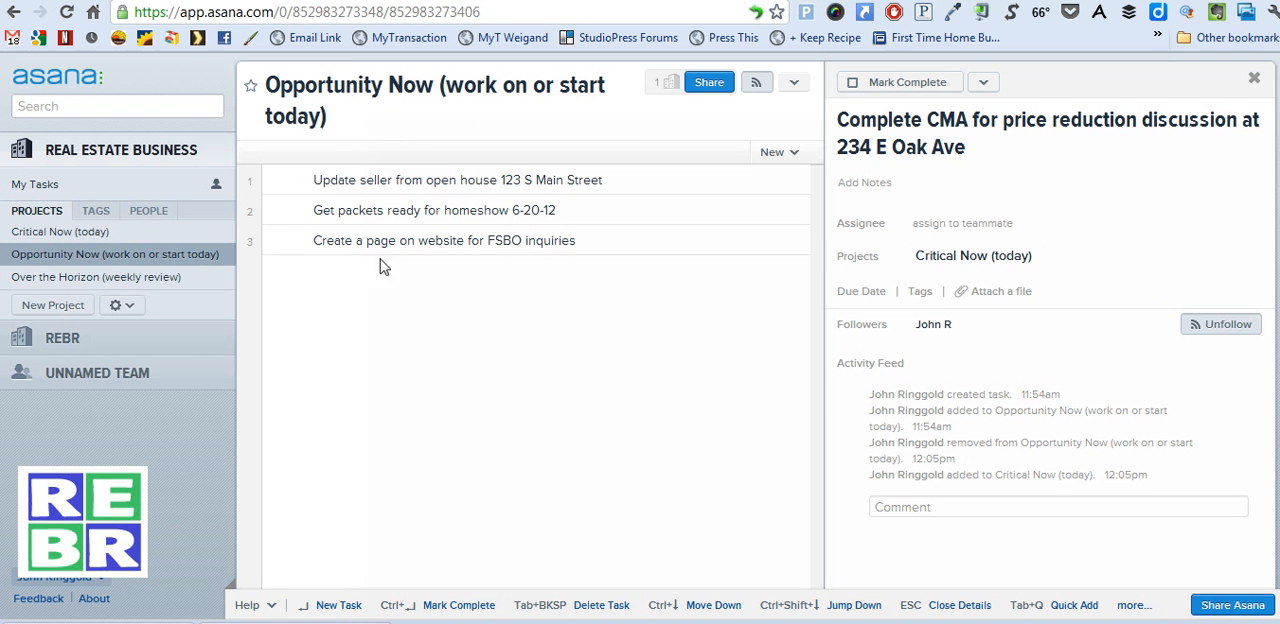
pyautogui.click(88, 234)
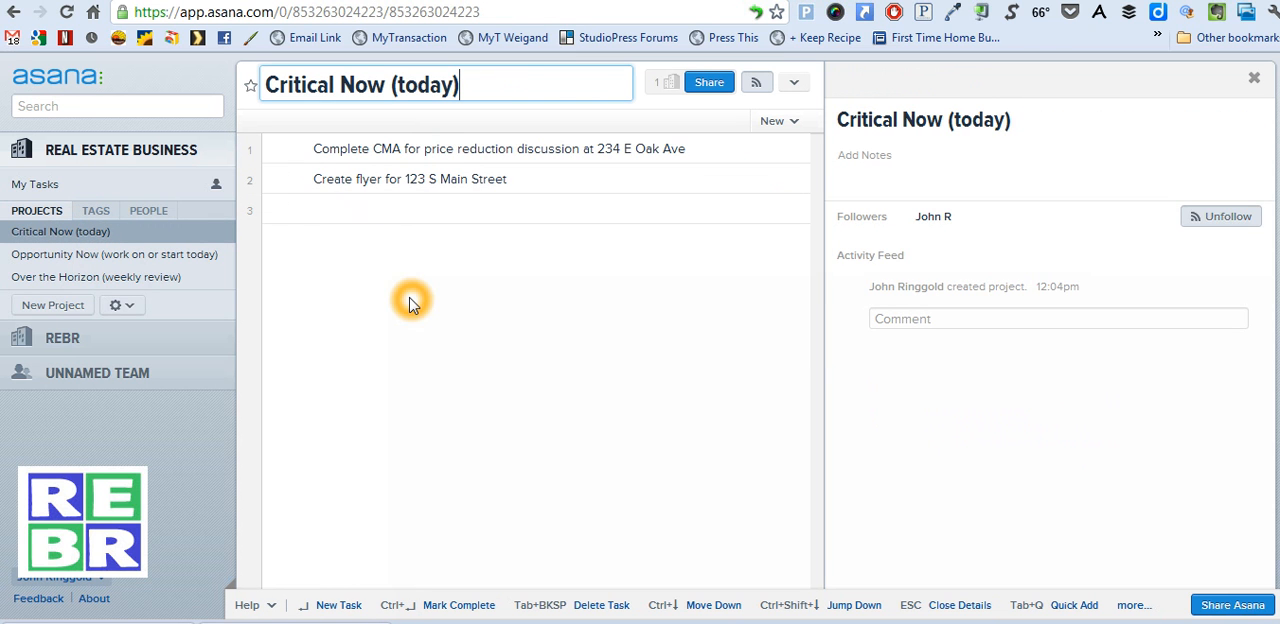
# Move the "Write blog post about smoke detectors" task from Over the Horizon (weekly review) to Opportunity Now
pyautogui.click(88, 277)
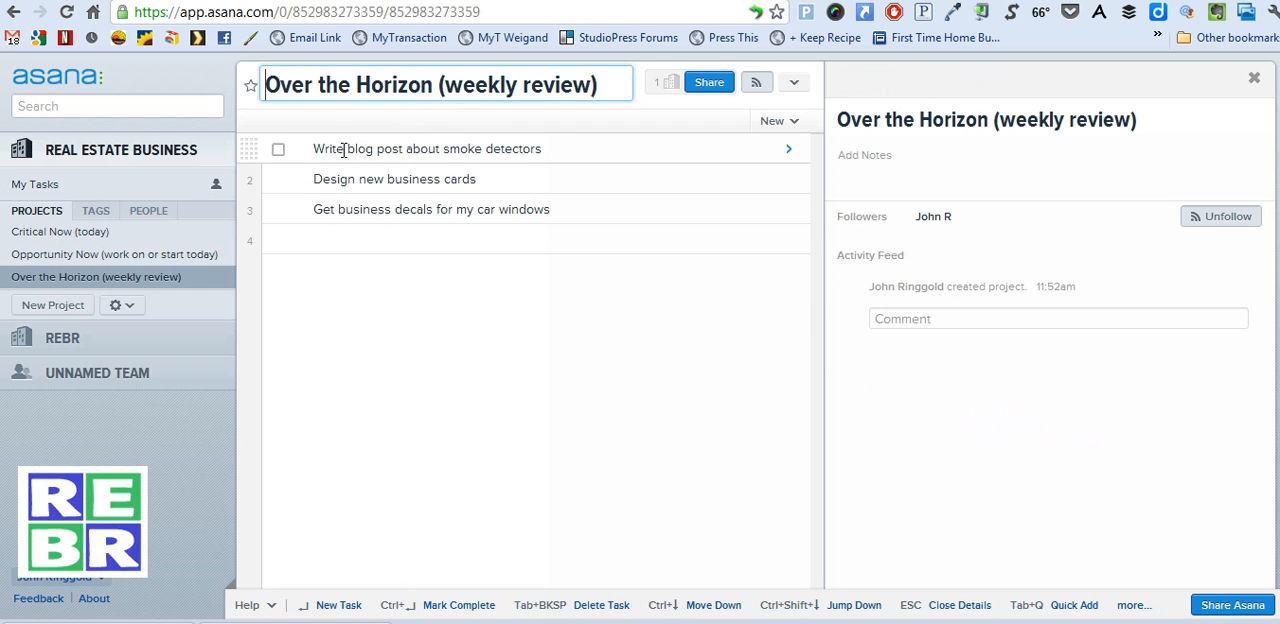
pyautogui.click(250, 148)
pyautogui.moveTo(250, 148); pyautogui.dragTo(128, 253)
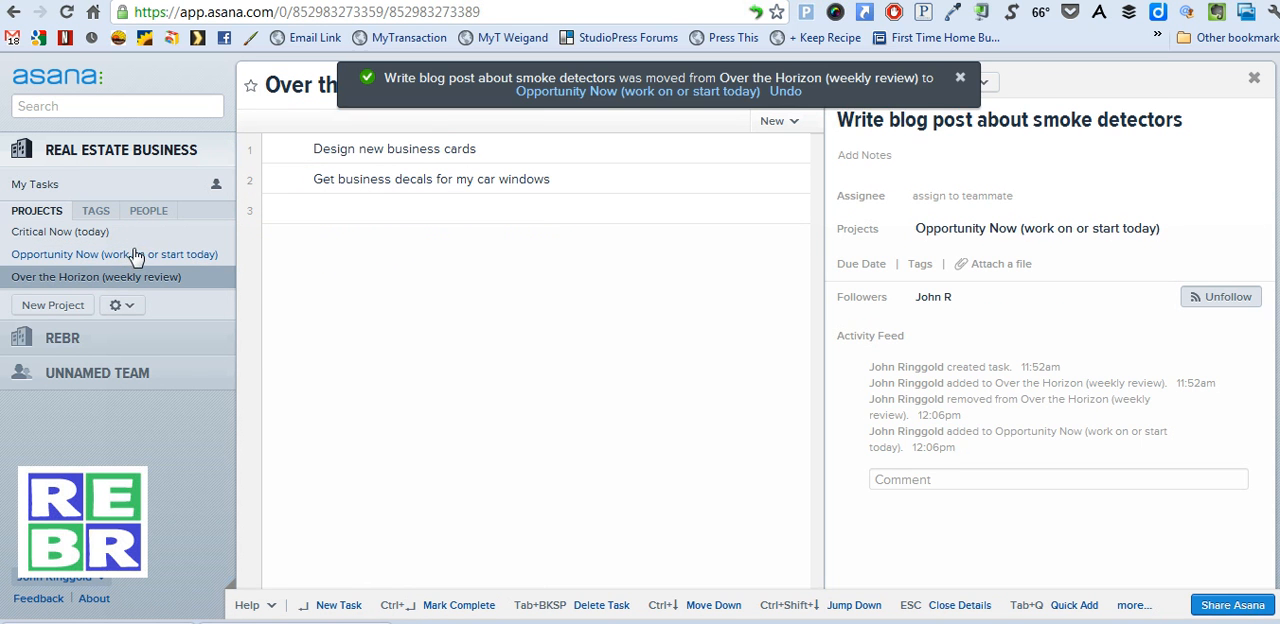
pyautogui.click(959, 78)
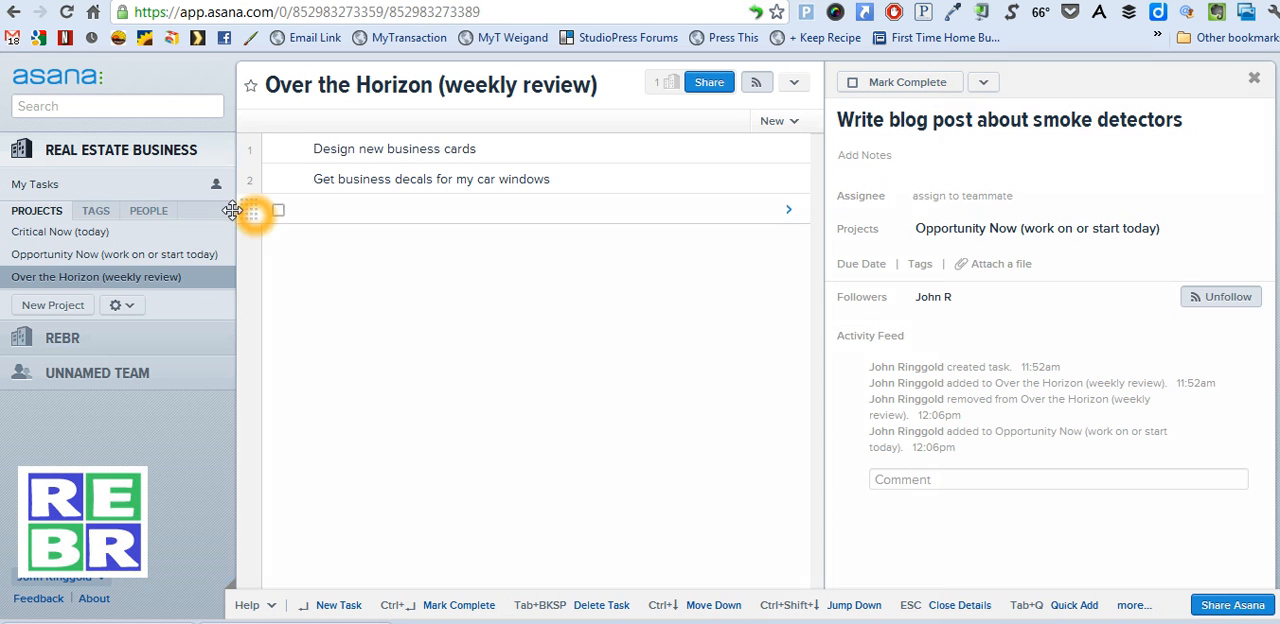
# Review the task lists of the Critical Now, Opportunity Now and Over the Horizon projects
pyautogui.click(95, 231)
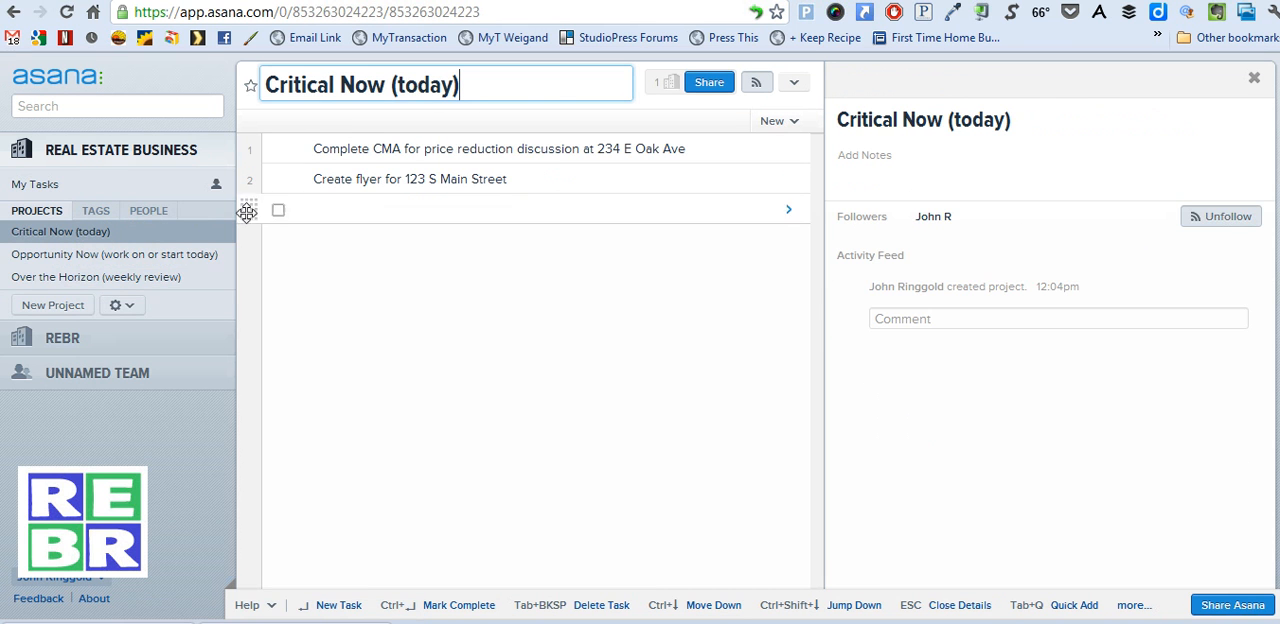
pyautogui.click(25, 255)
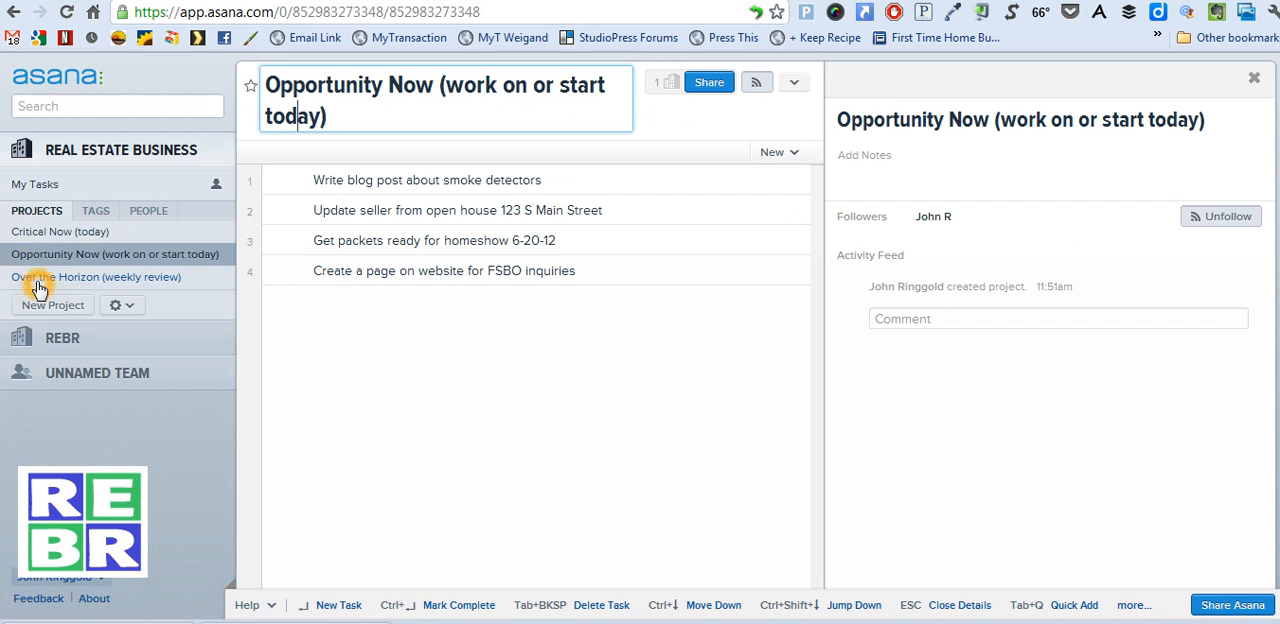
pyautogui.click(38, 277)
# Add the task "Prepare for listing appt at 4:00 today", followed by the property's street address, to Critical Now (today)
pyautogui.click(50, 231)
pyautogui.click(329, 211)
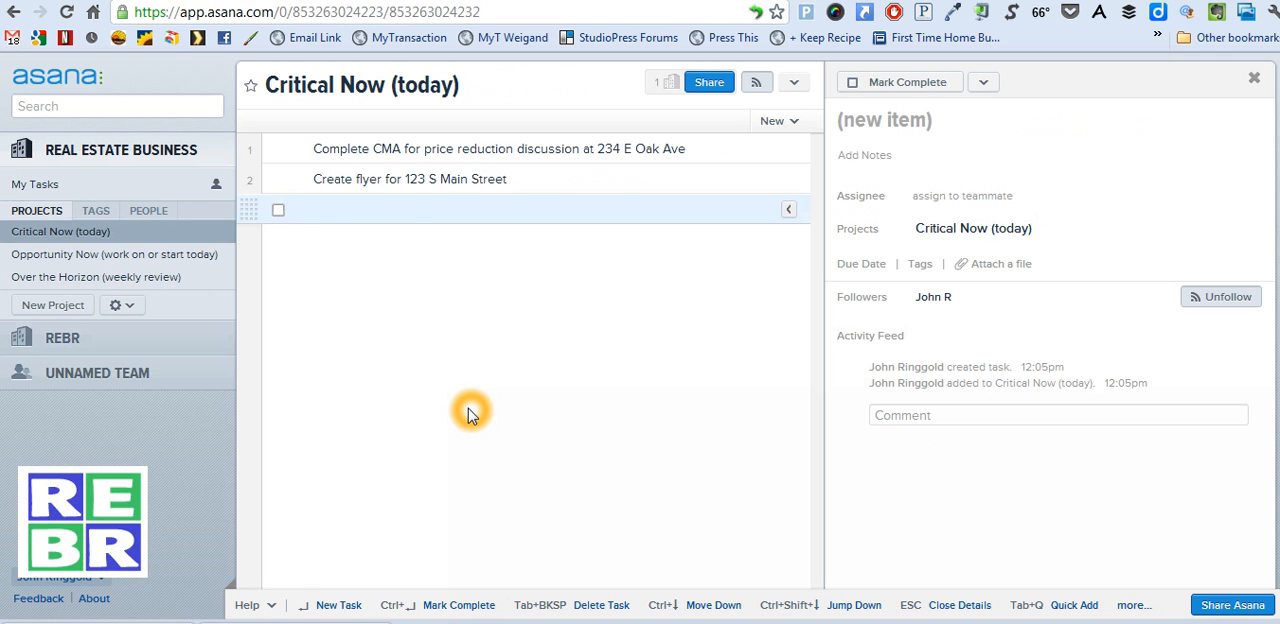
pyautogui.write('Pre')
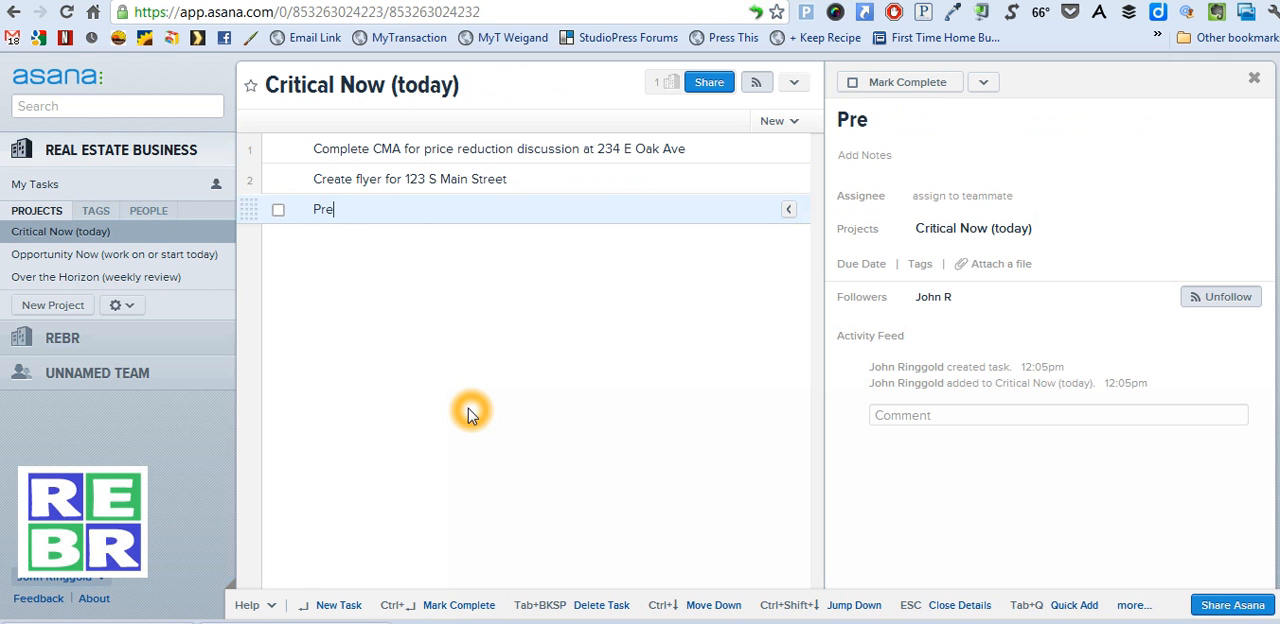
pyautogui.write('pare for listing appt at 4:00 today')
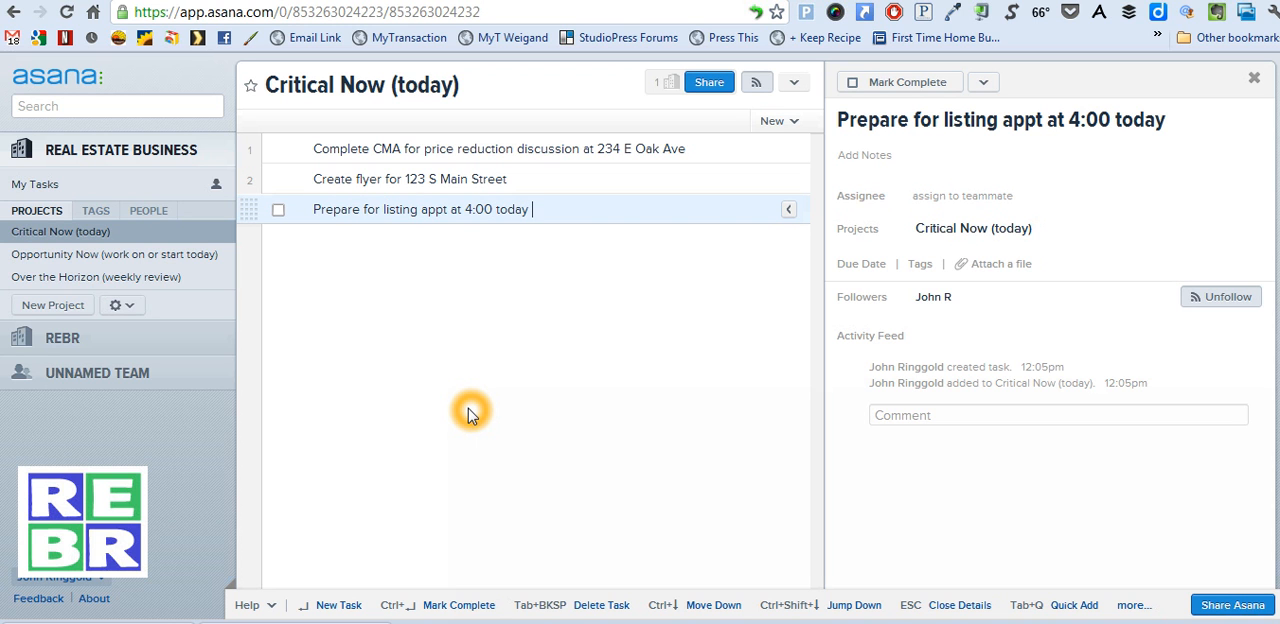
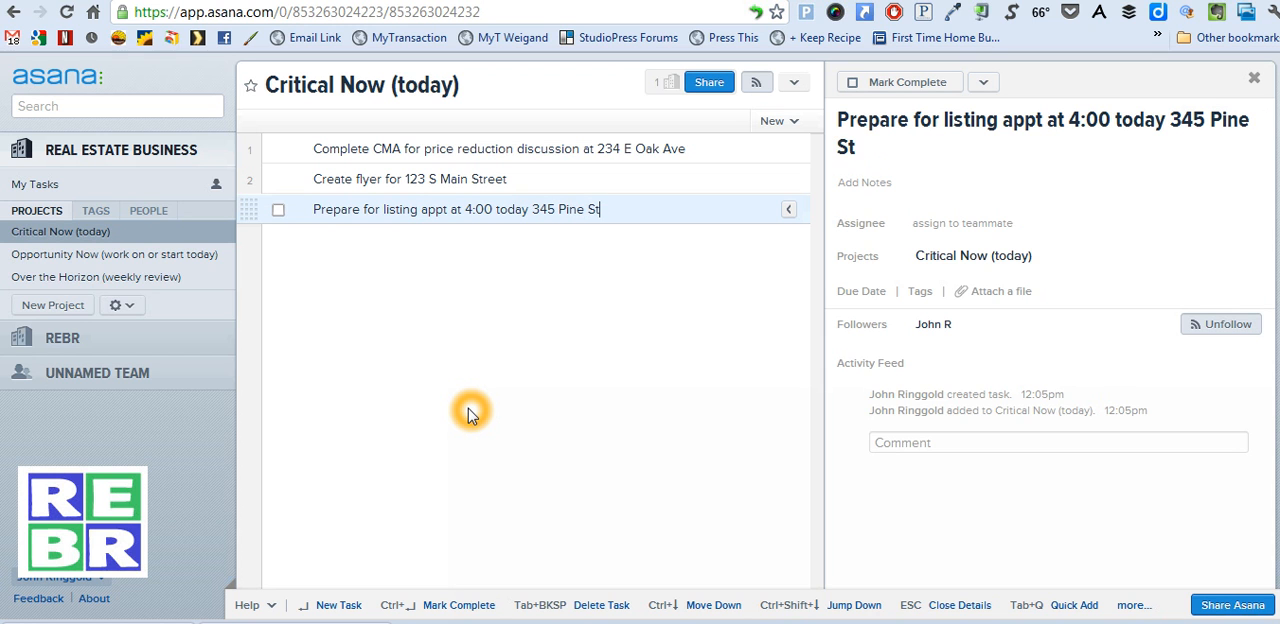
# Set the due date of the listing appointment task to today, 05/09/12
pyautogui.click(489, 283)
pyautogui.click(520, 178)
pyautogui.click(525, 209)
pyautogui.click(649, 249)
pyautogui.click(633, 204)
pyautogui.click(870, 293)
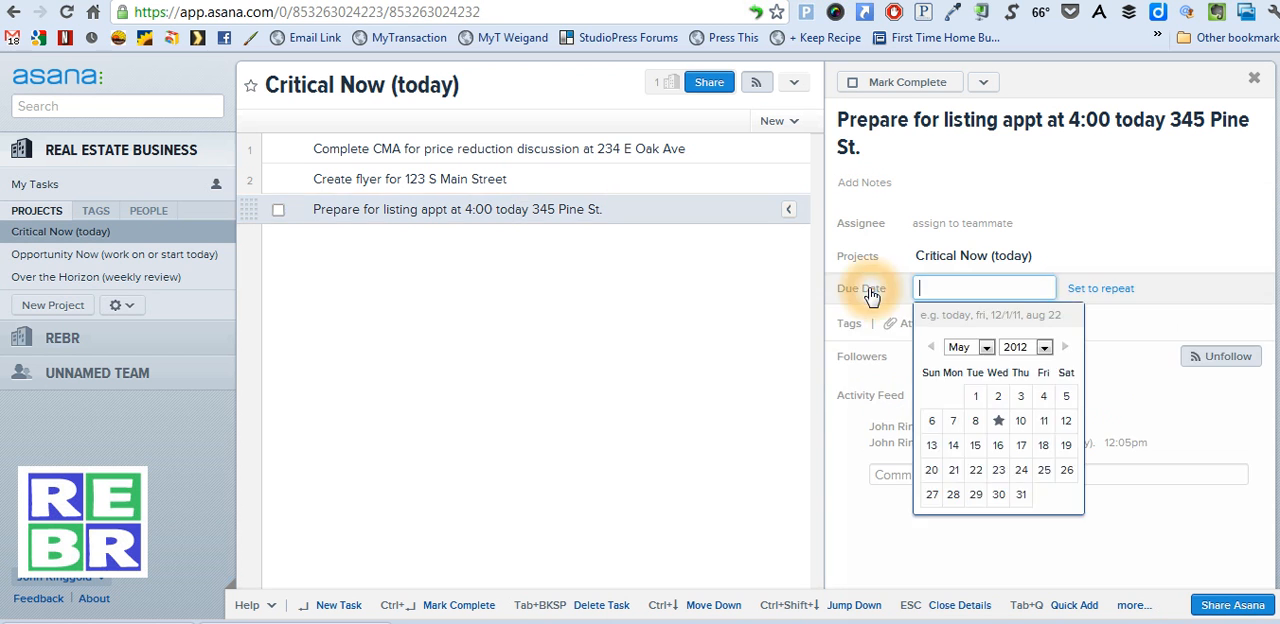
pyautogui.click(998, 421)
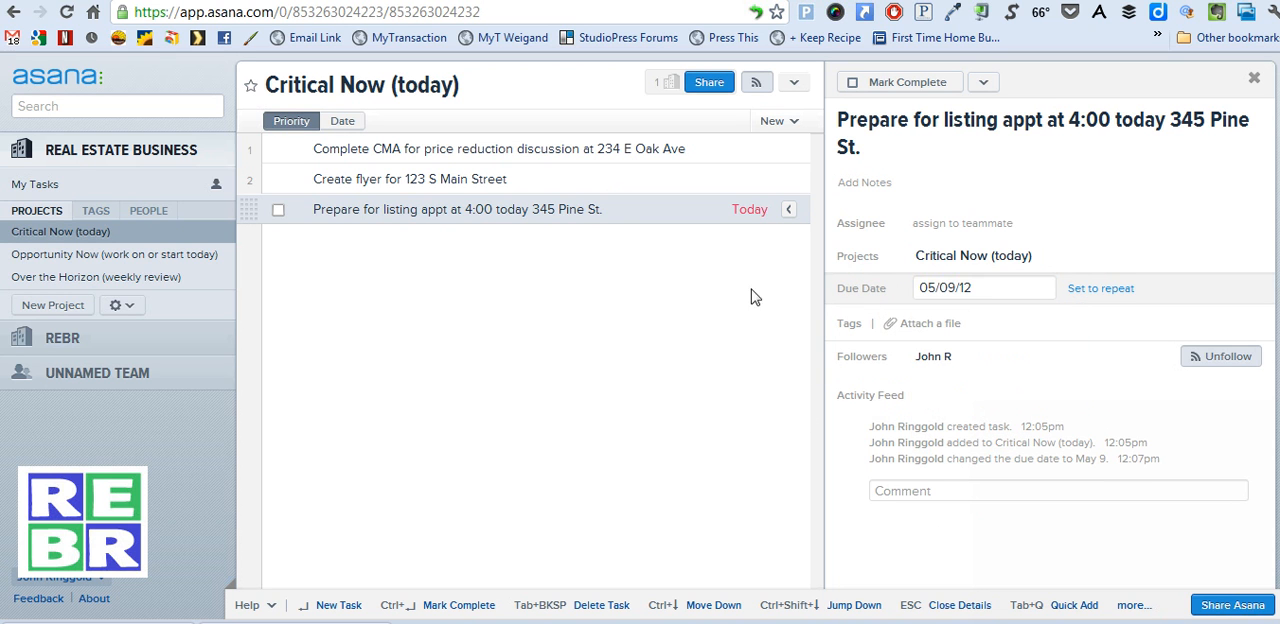
pyautogui.click(764, 214)
# In the Opportunity Now project, set the due date of the "Get packets ready for homeshow 6-20-12" task to June 20, 2012
pyautogui.click(85, 256)
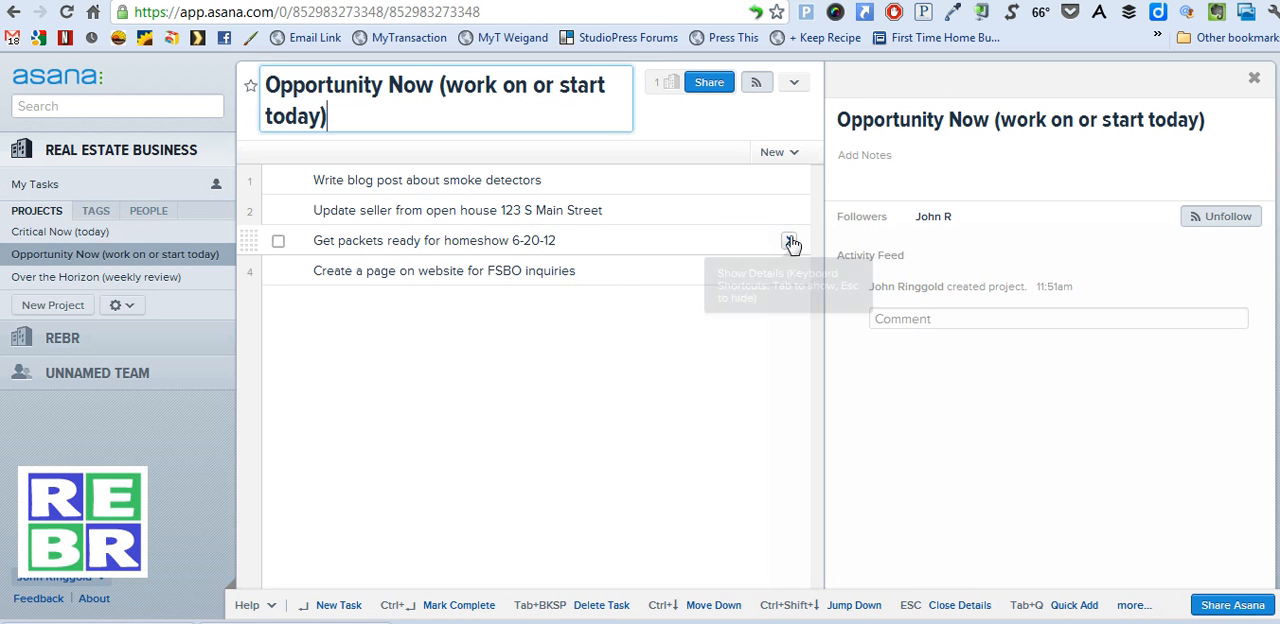
pyautogui.click(579, 243)
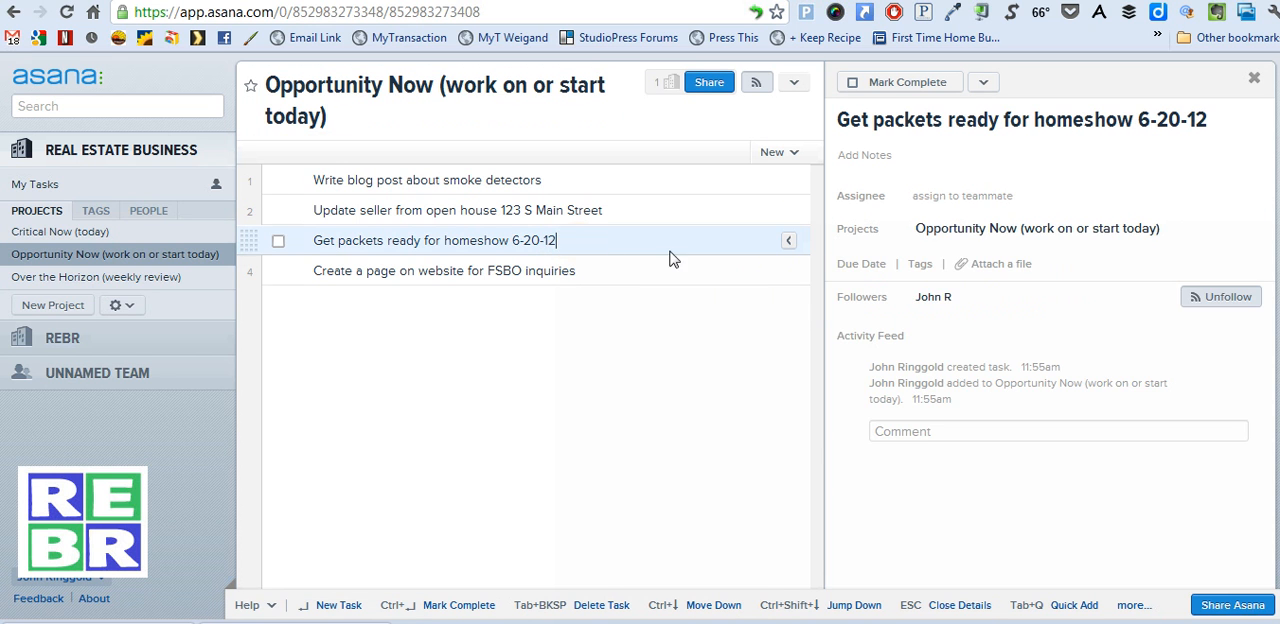
pyautogui.click(858, 261)
pyautogui.click(985, 320)
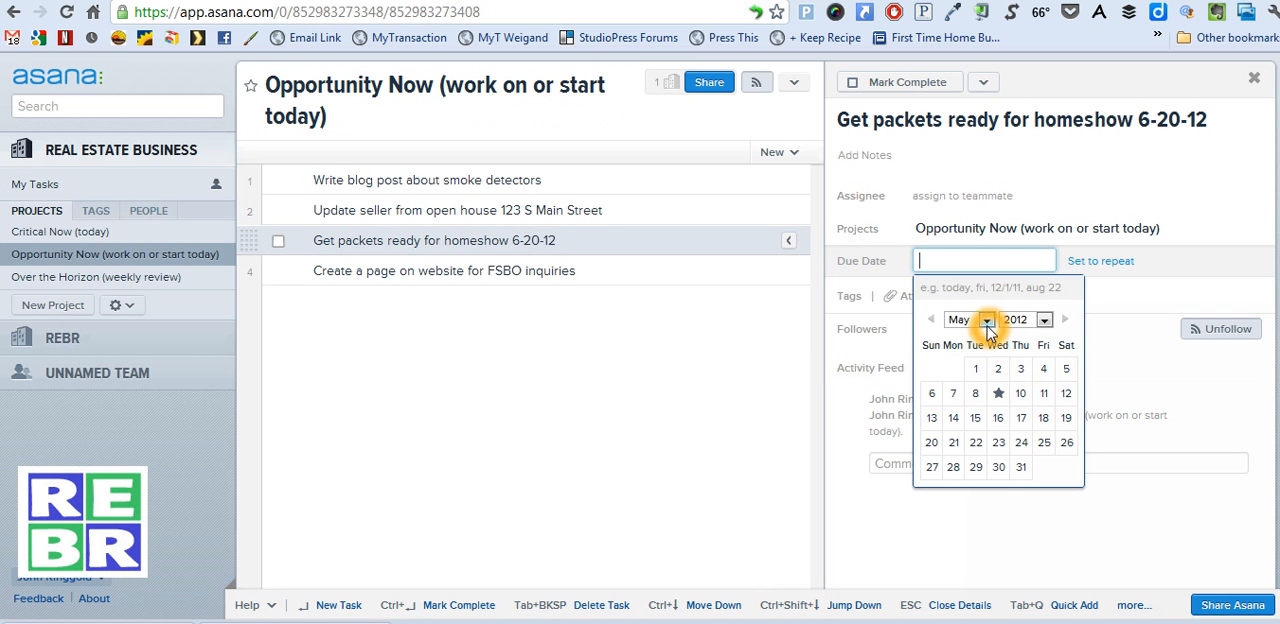
pyautogui.click(978, 403)
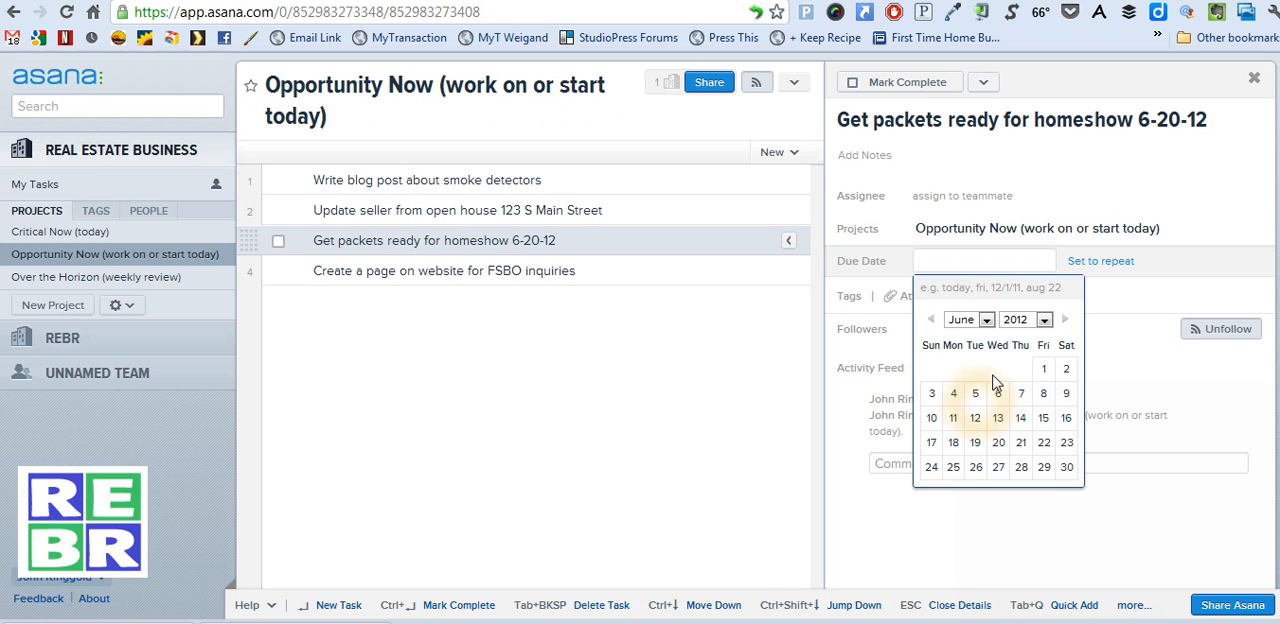
pyautogui.click(998, 442)
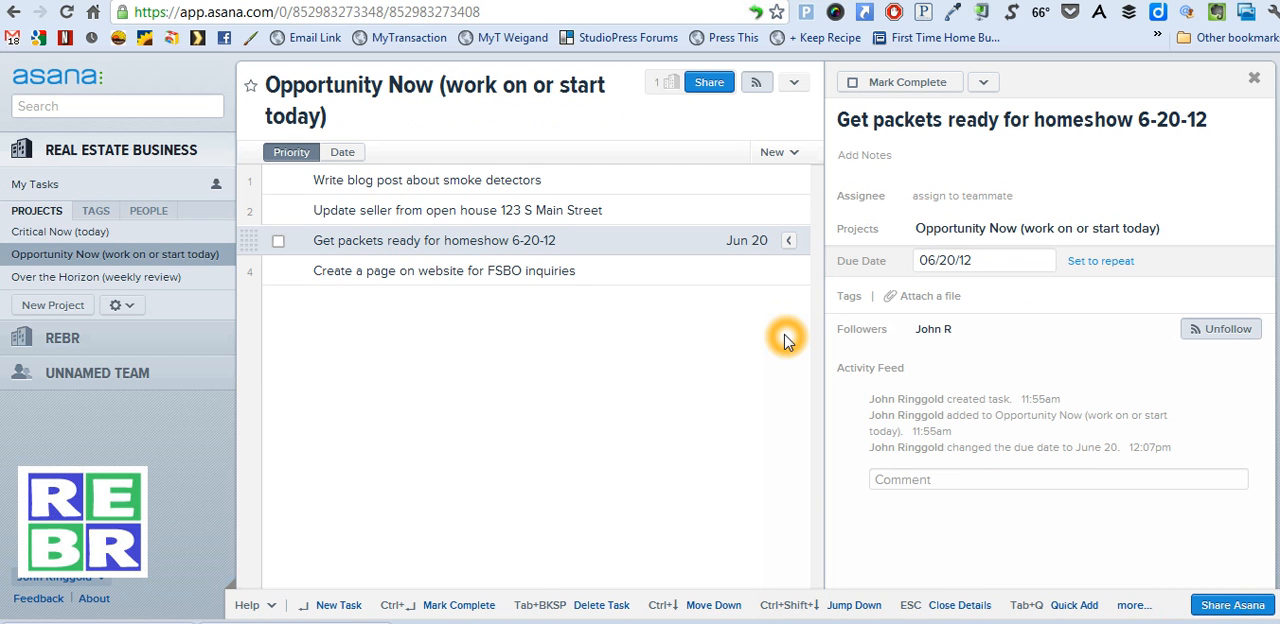
pyautogui.click(606, 238)
pyautogui.click(754, 240)
pyautogui.click(593, 238)
pyautogui.click(551, 293)
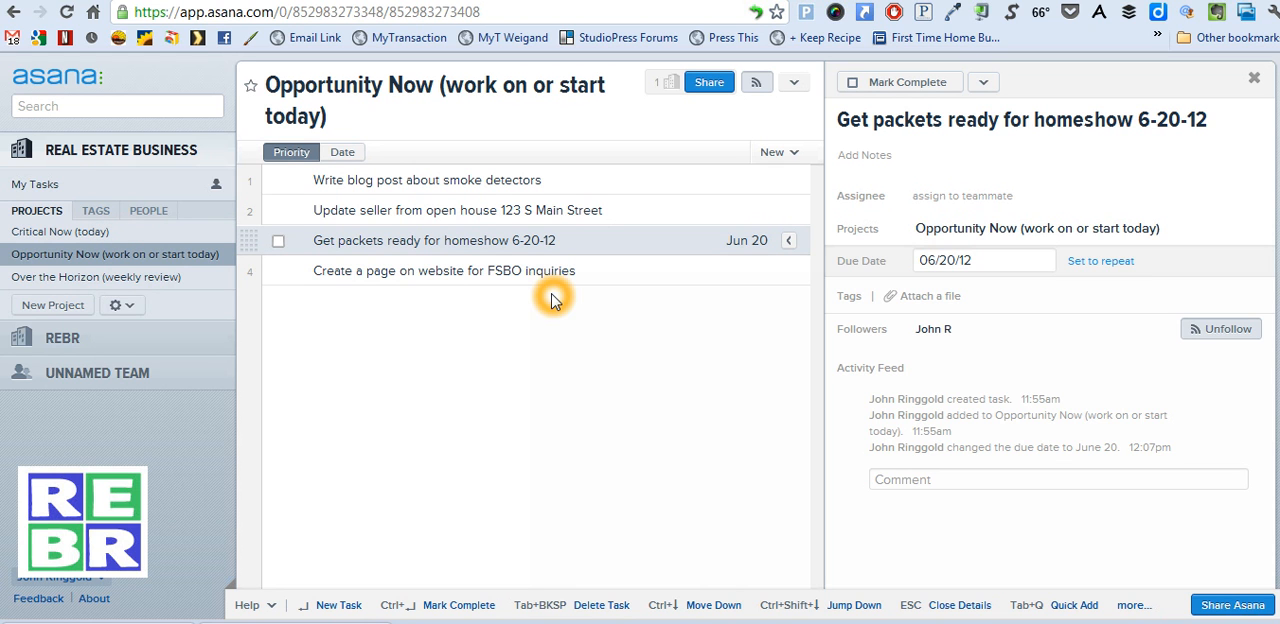
pyautogui.click(957, 306)
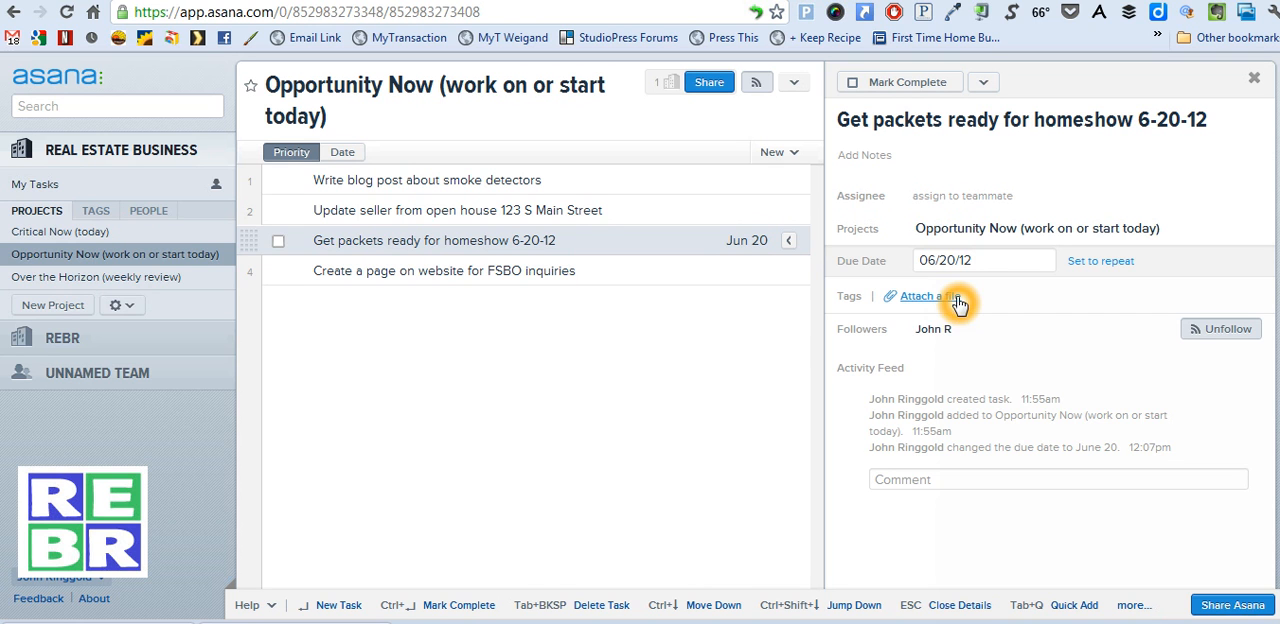
pyautogui.click(924, 303)
pyautogui.click(926, 304)
pyautogui.click(924, 302)
pyautogui.click(919, 304)
# Post a comment on the homeshow packets task about talking to the contact, who needs our booth size by Monday
pyautogui.click(972, 485)
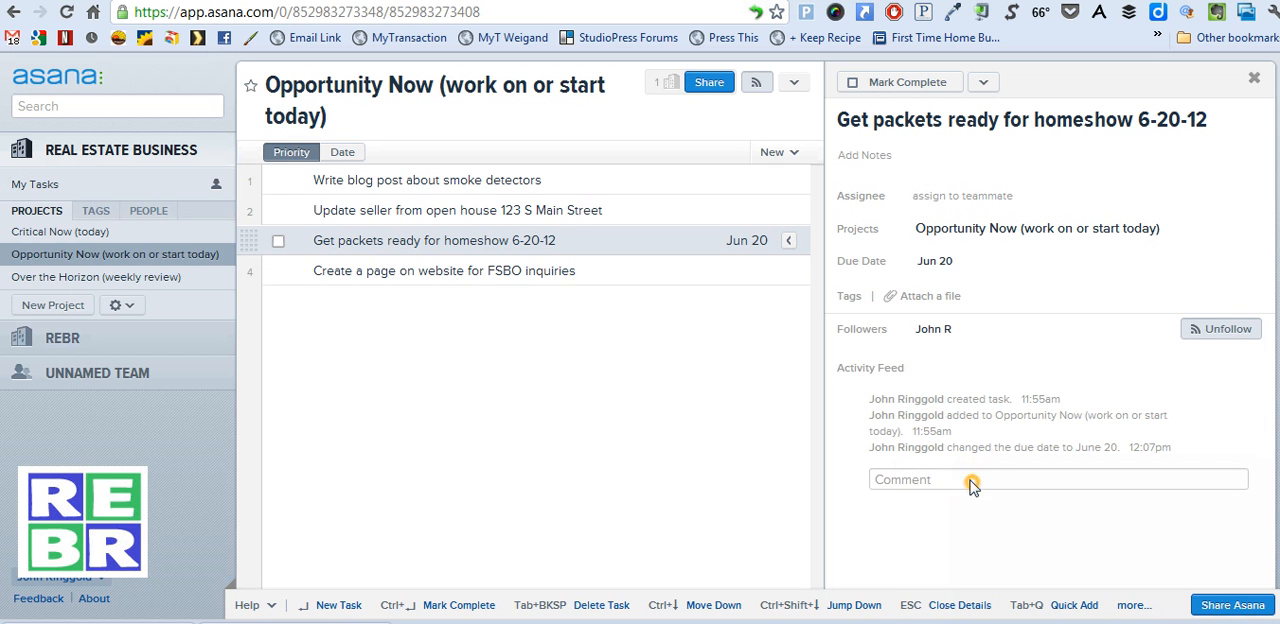
pyautogui.click(962, 495)
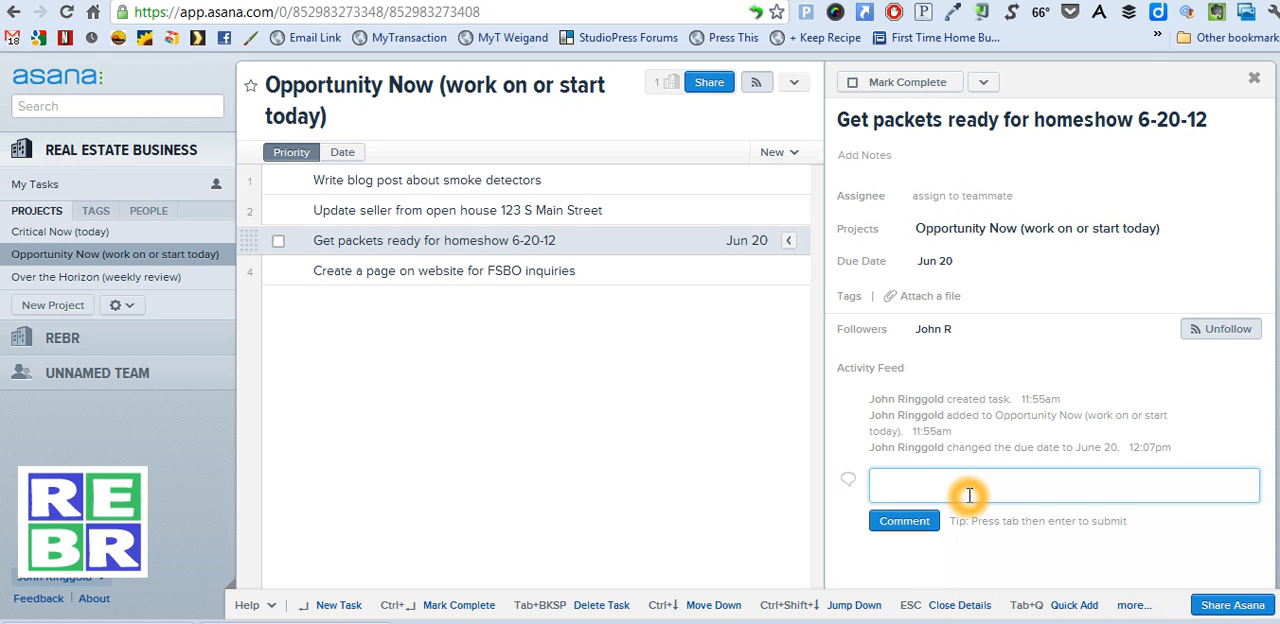
pyautogui.write('Talk to Maria and she needs our booth sze by Monday')
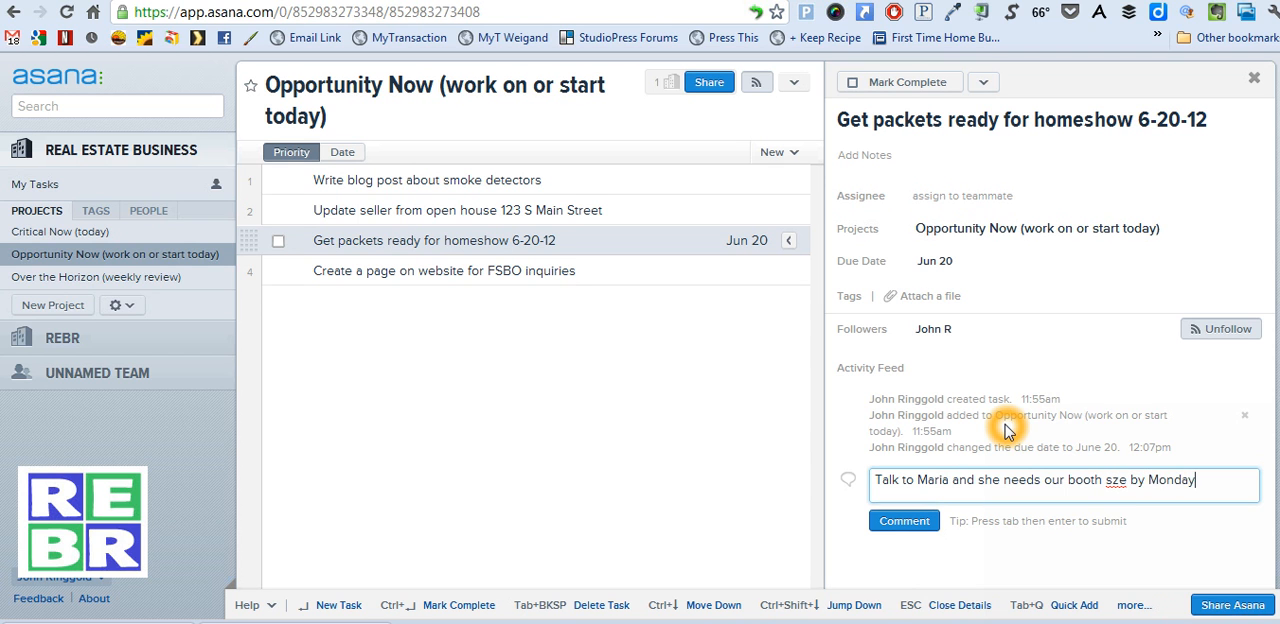
pyautogui.press('Return')
pyautogui.click(904, 537)
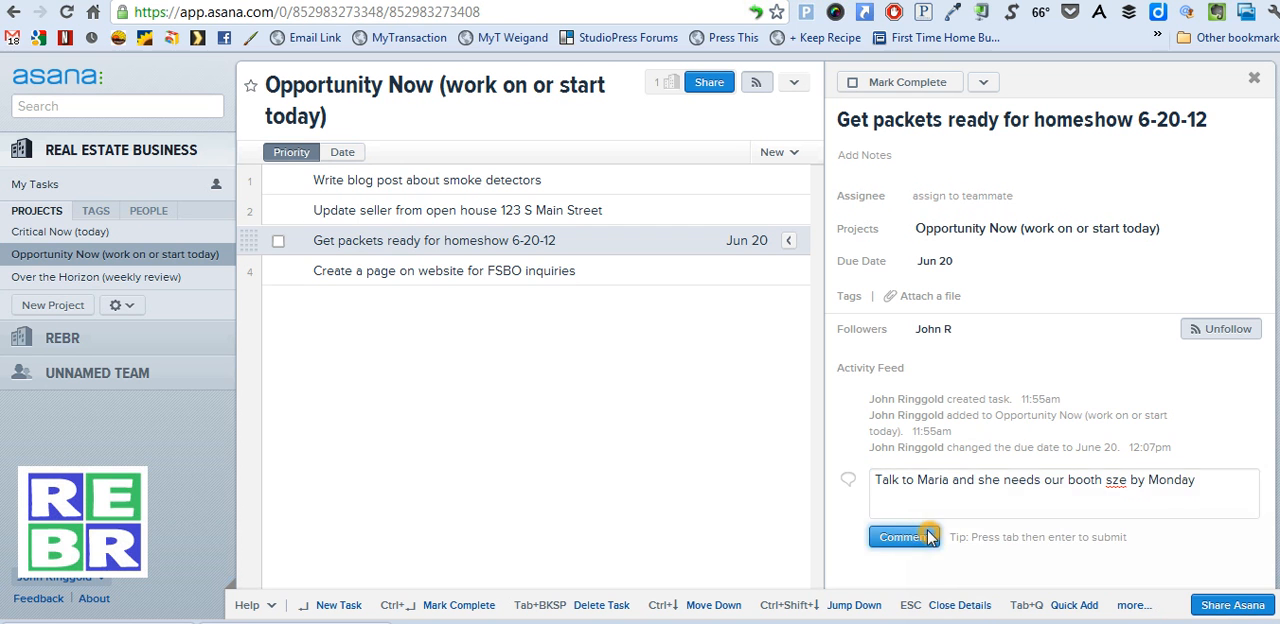
# Compare the details of the open house seller update task and the homeshow packets task, including the posted comment
pyautogui.click(565, 210)
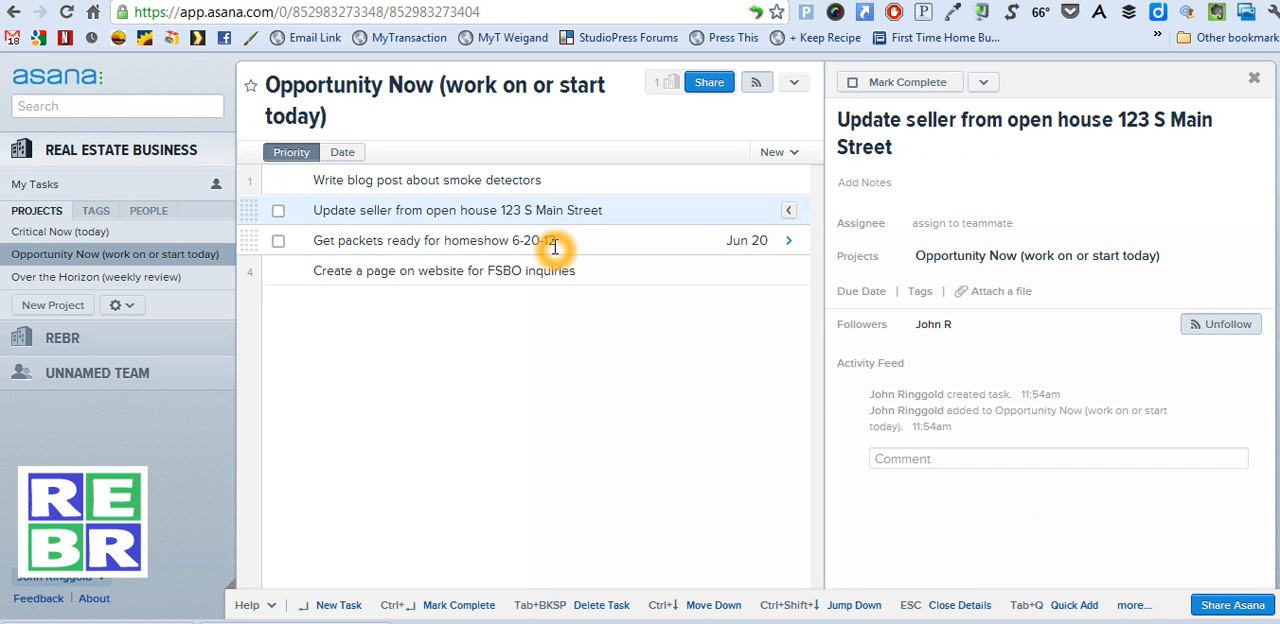
pyautogui.click(562, 241)
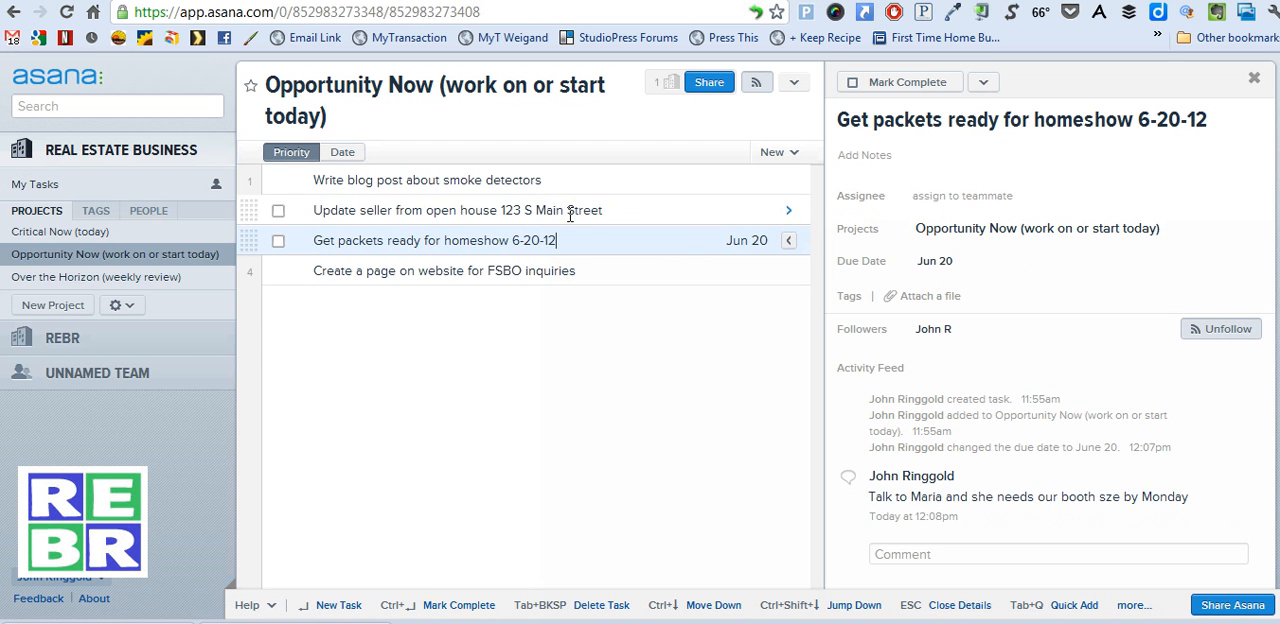
pyautogui.click(572, 208)
pyautogui.click(566, 243)
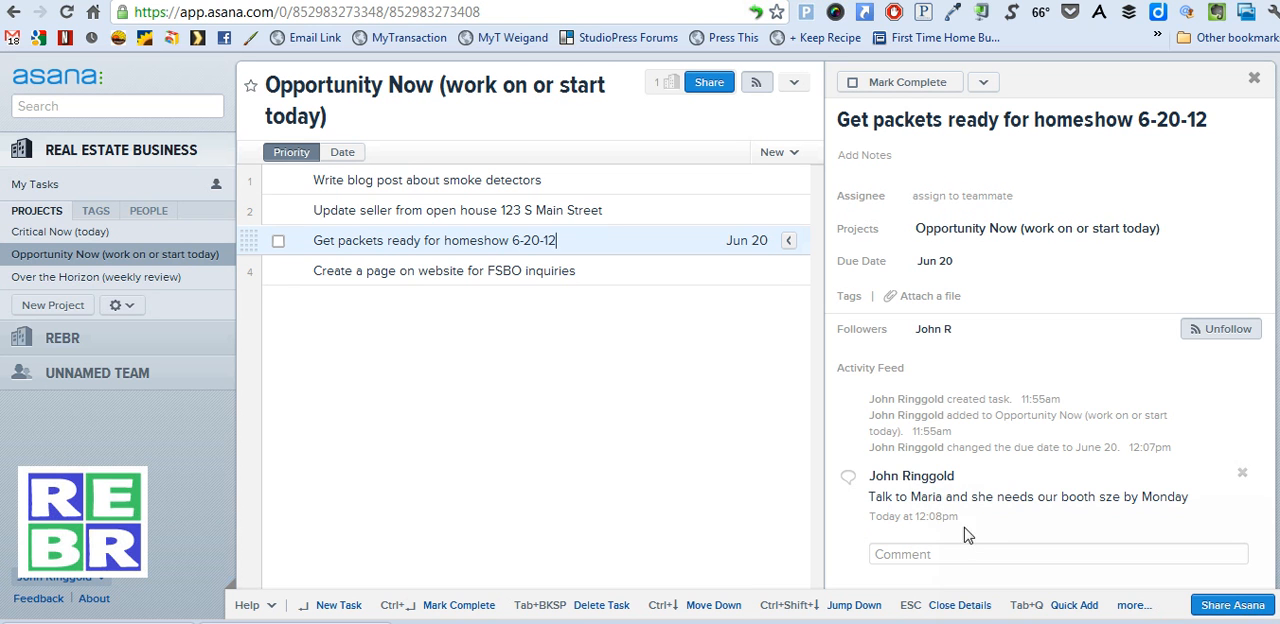
# Assign the homeshow packets task to a new teammate, entering their first name and e-mail and inviting them as a guest for only this task
pyautogui.click(1018, 200)
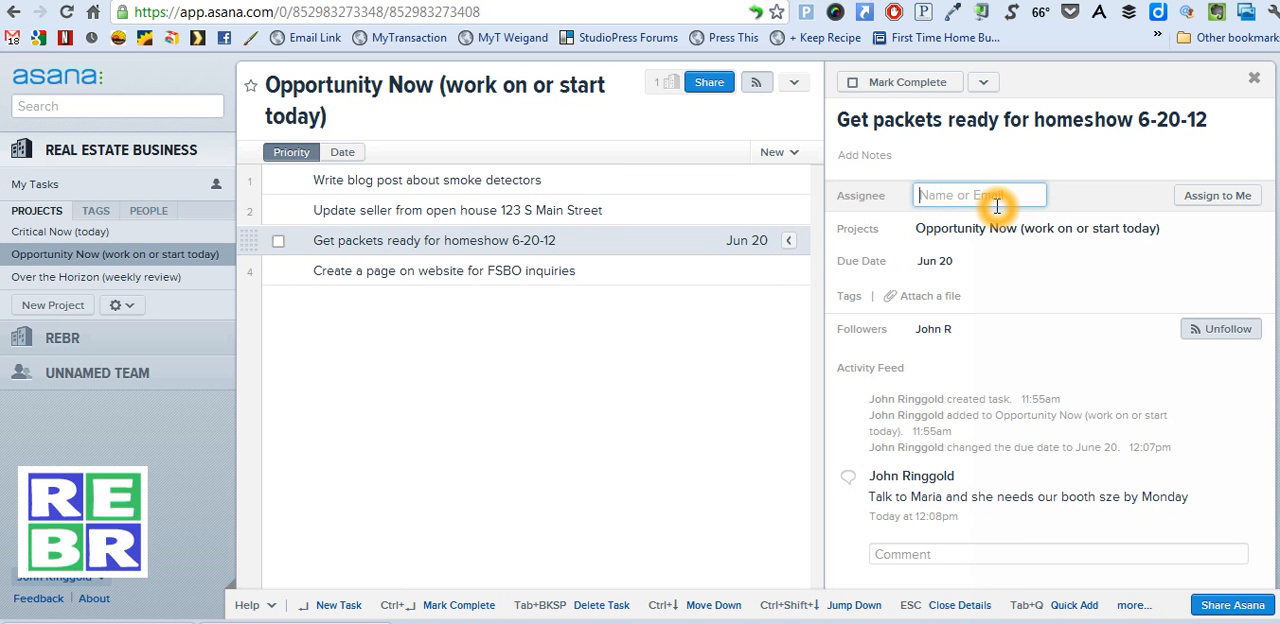
pyautogui.write('Bob')
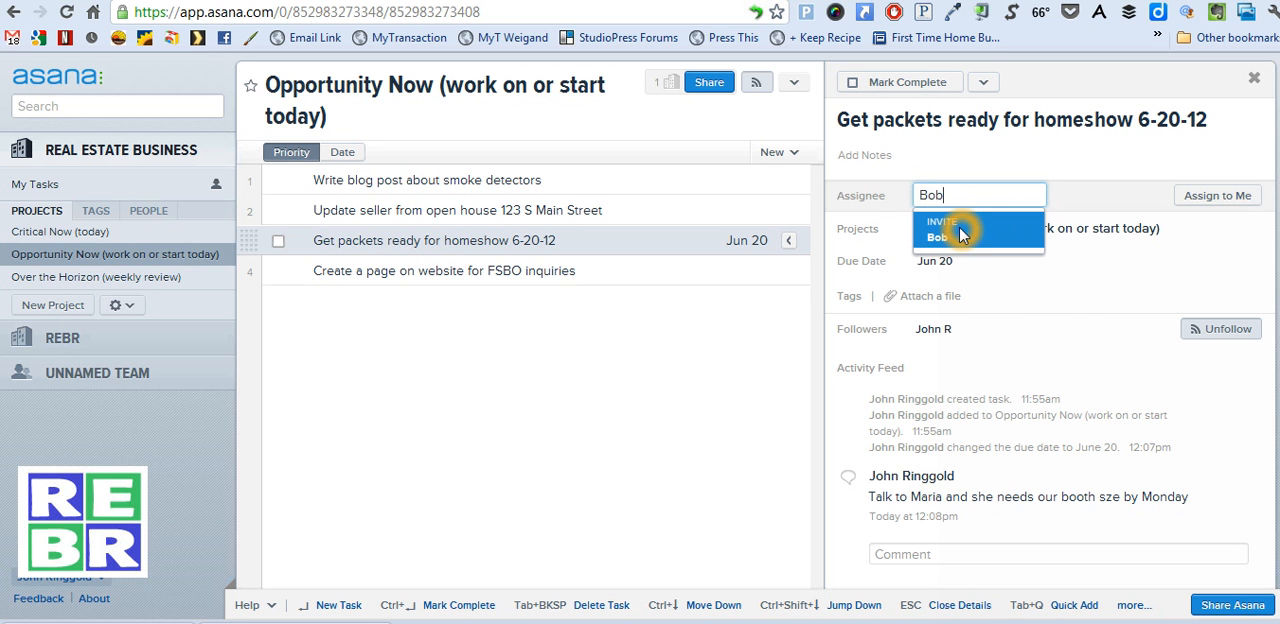
pyautogui.click(960, 233)
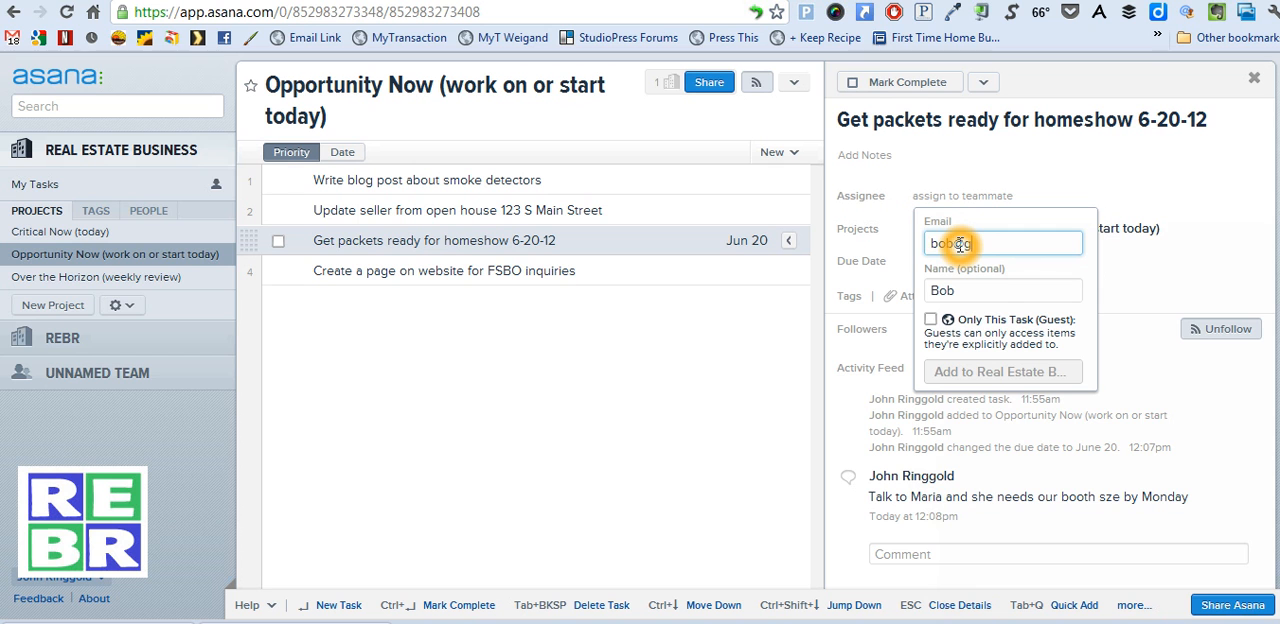
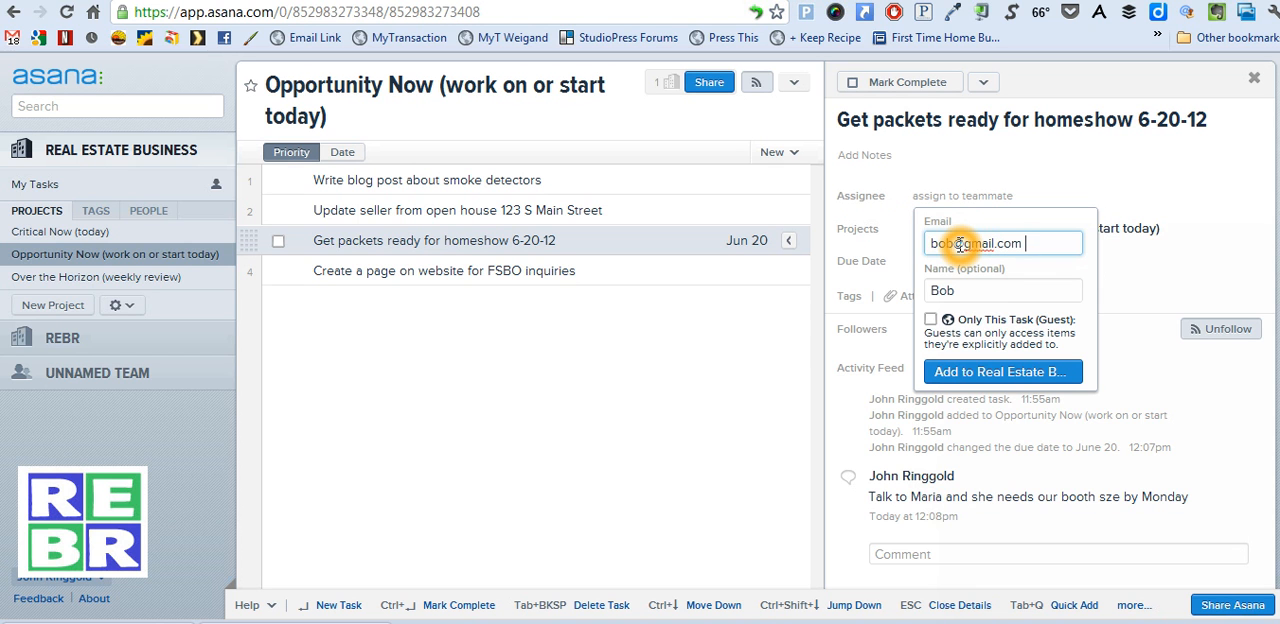
pyautogui.click(930, 320)
pyautogui.click(995, 372)
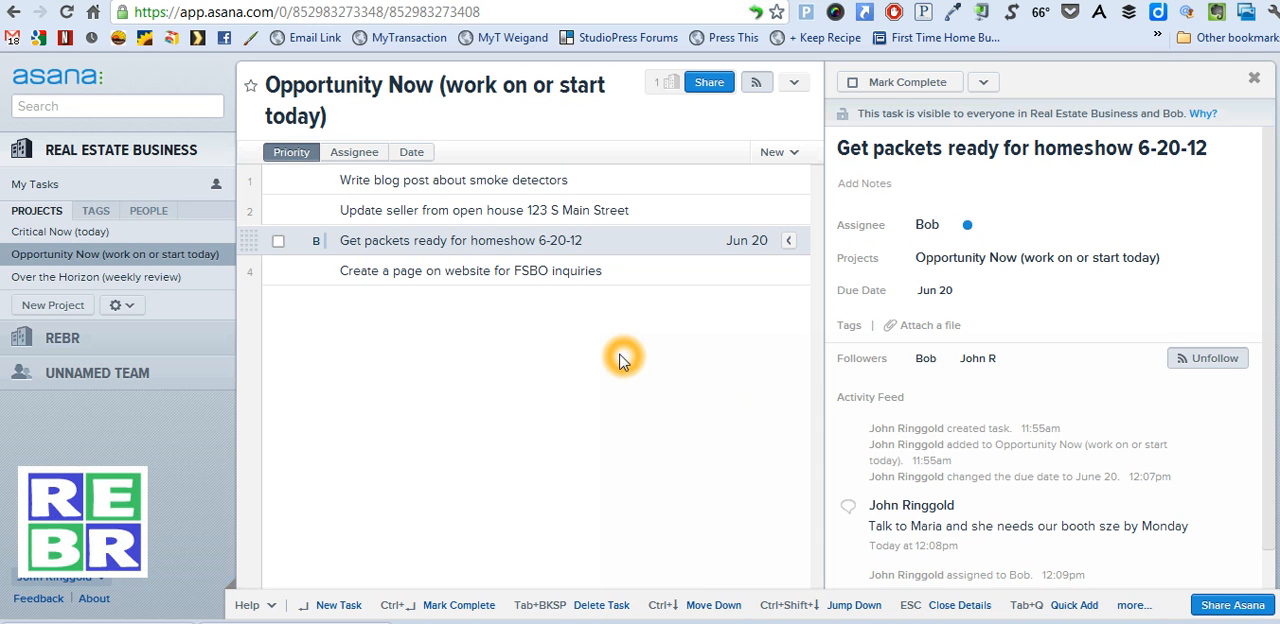
# Mark the homeshow packets, smoke detectors blog post and FSBO inquiries page tasks in Opportunity Now as complete
pyautogui.click(280, 243)
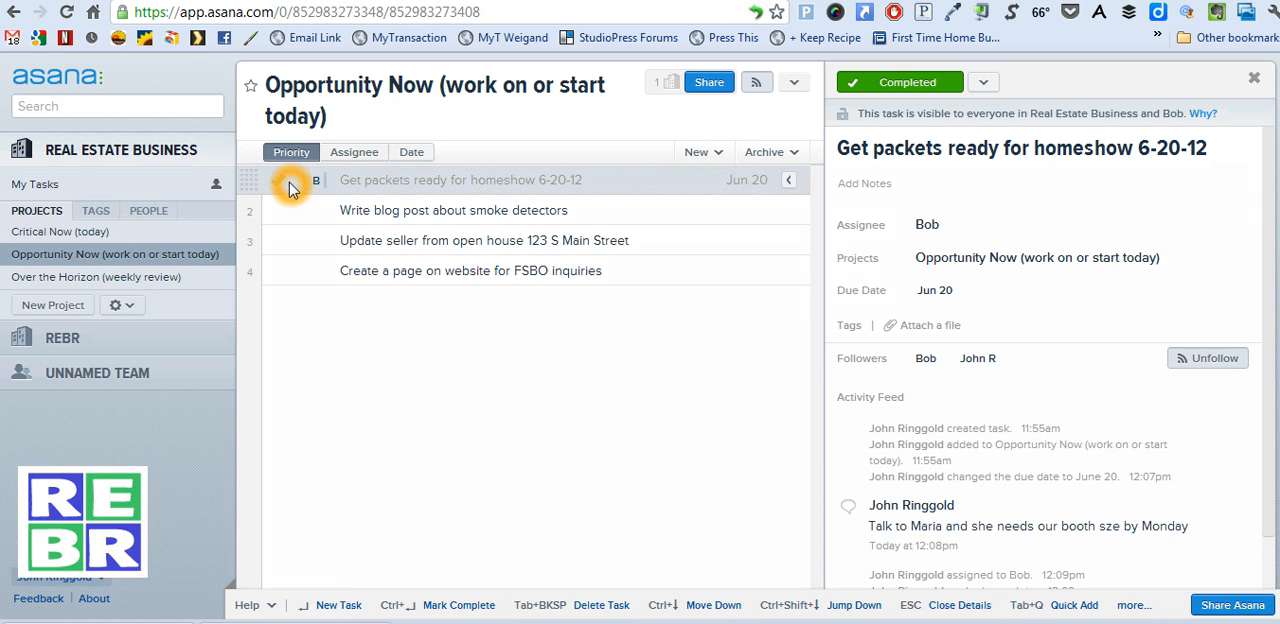
pyautogui.click(394, 327)
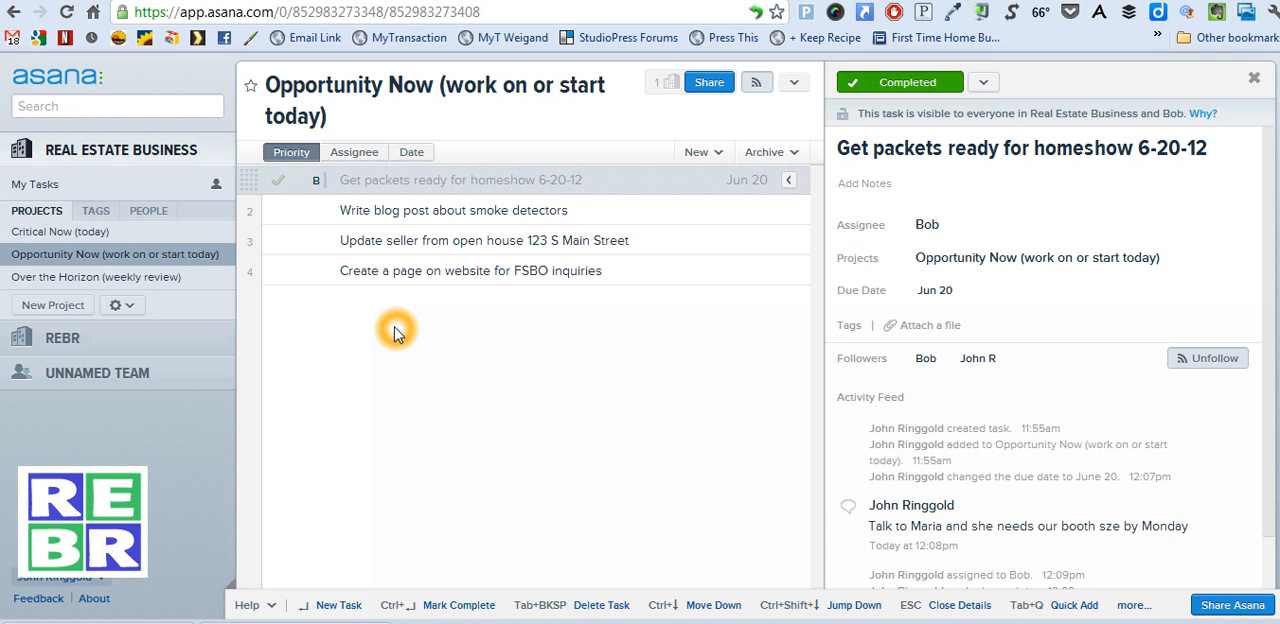
pyautogui.click(281, 212)
pyautogui.click(392, 388)
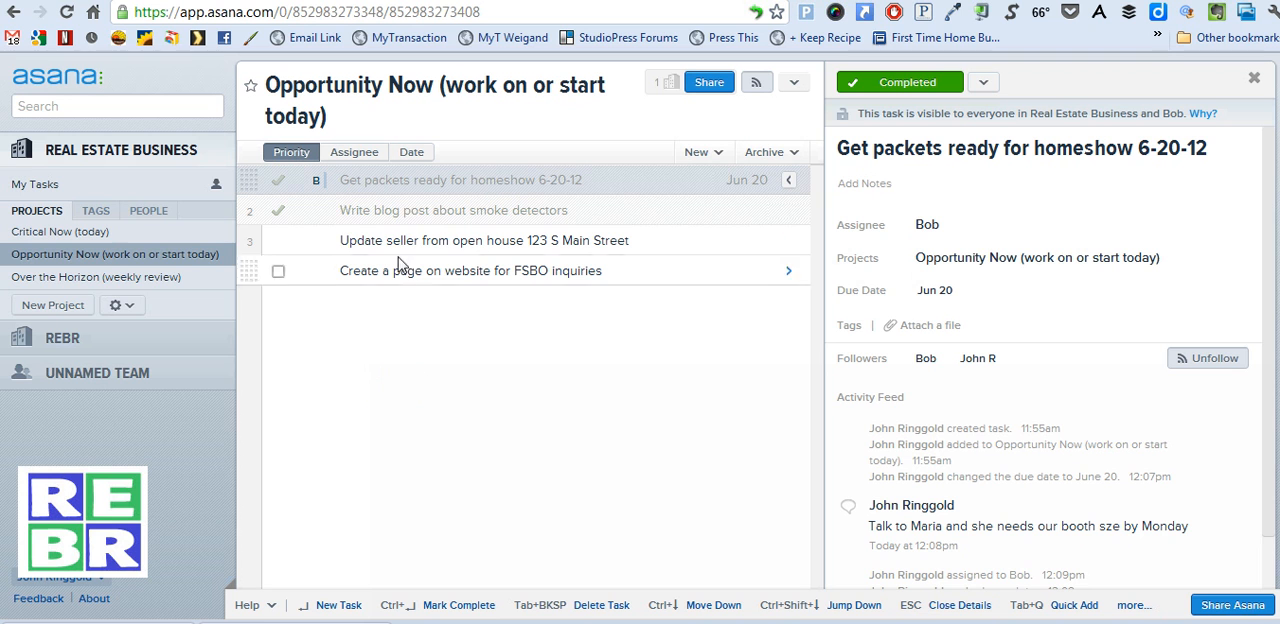
pyautogui.click(281, 272)
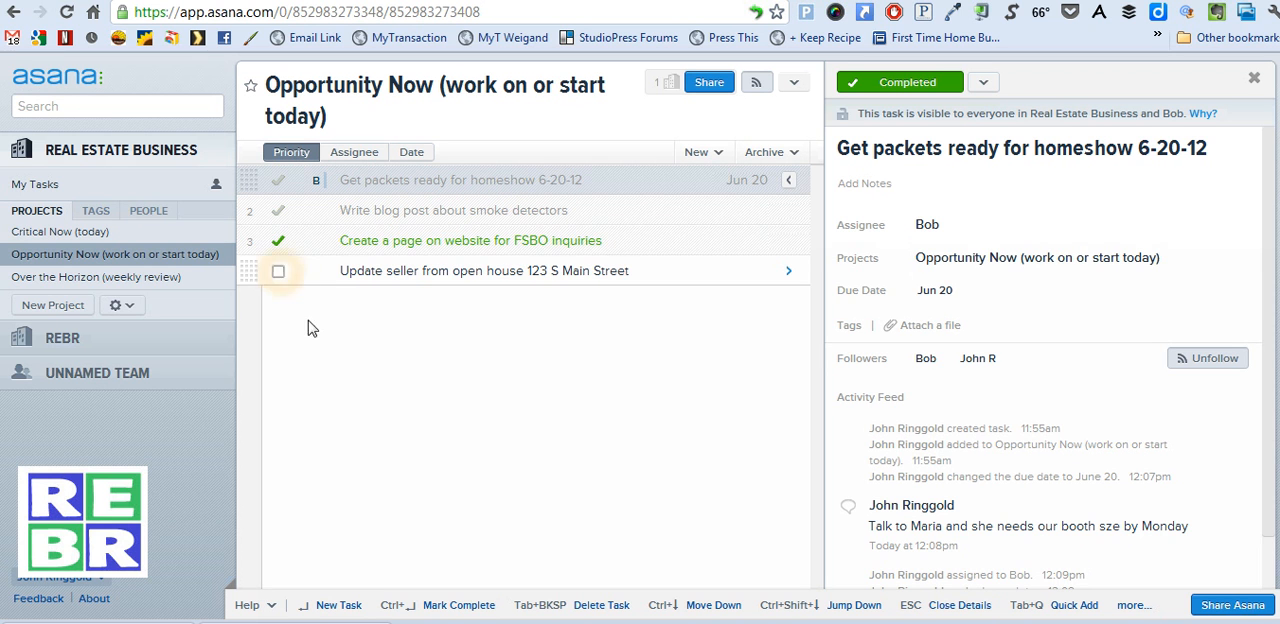
pyautogui.click(360, 385)
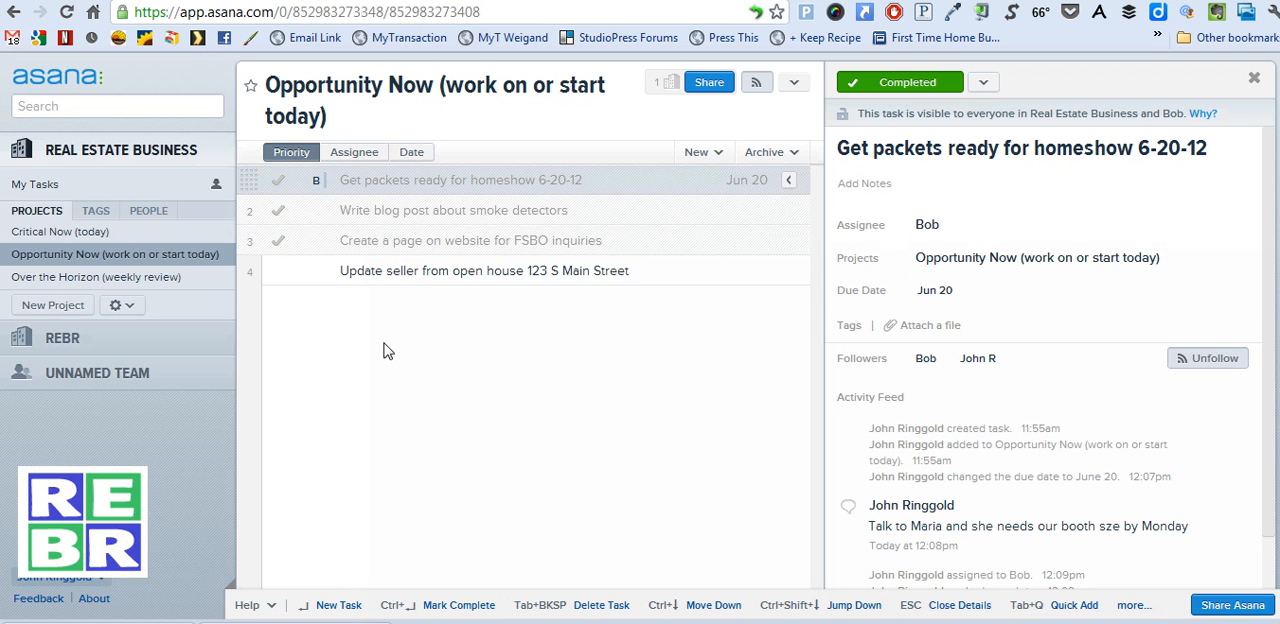
pyautogui.click(387, 348)
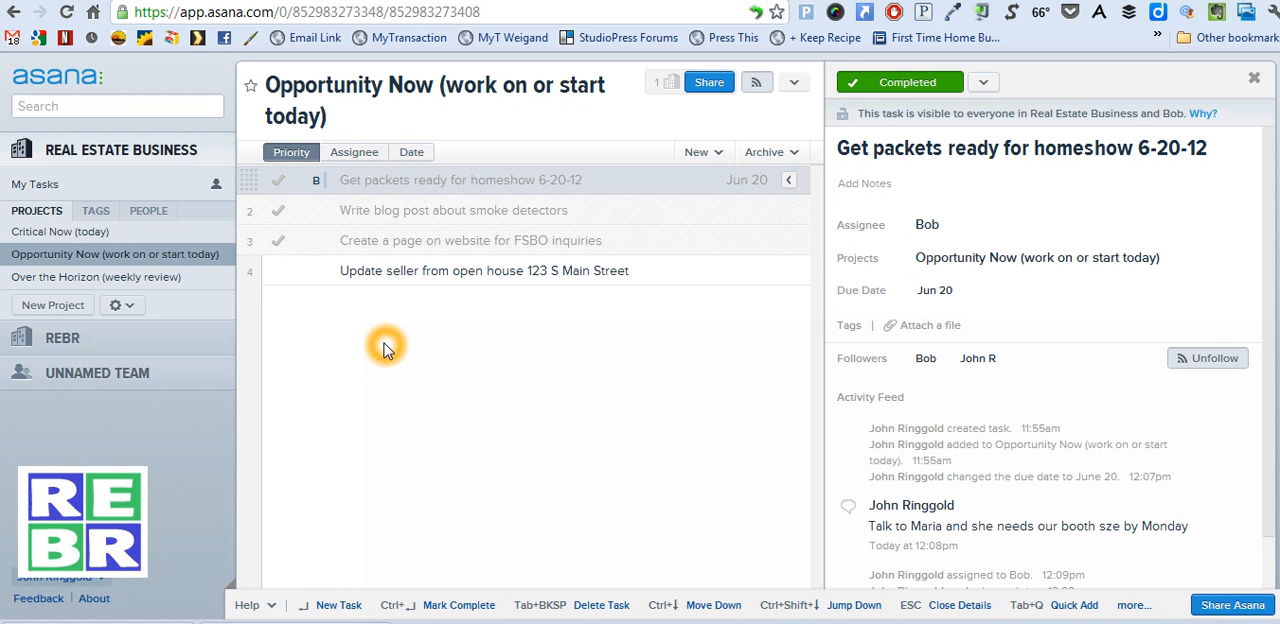